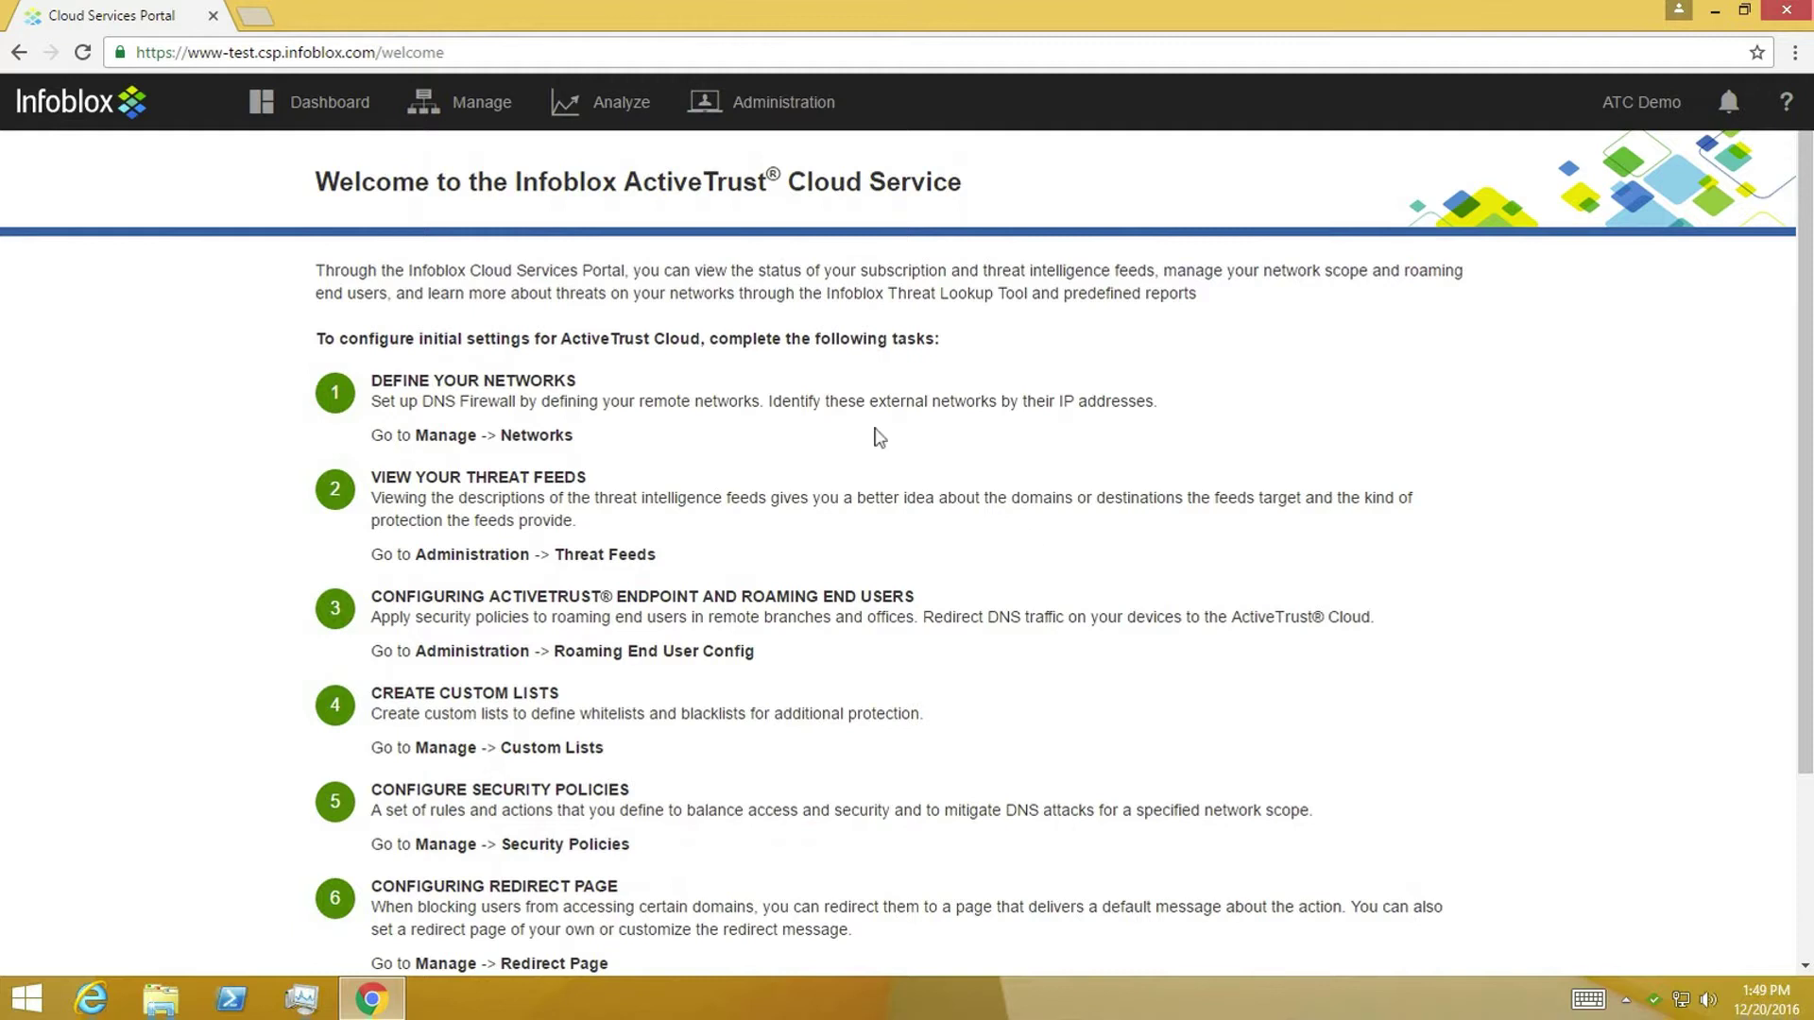
Create and save a network named 'New office' covering 10.0.0.0/24
click(466, 120)
click(462, 160)
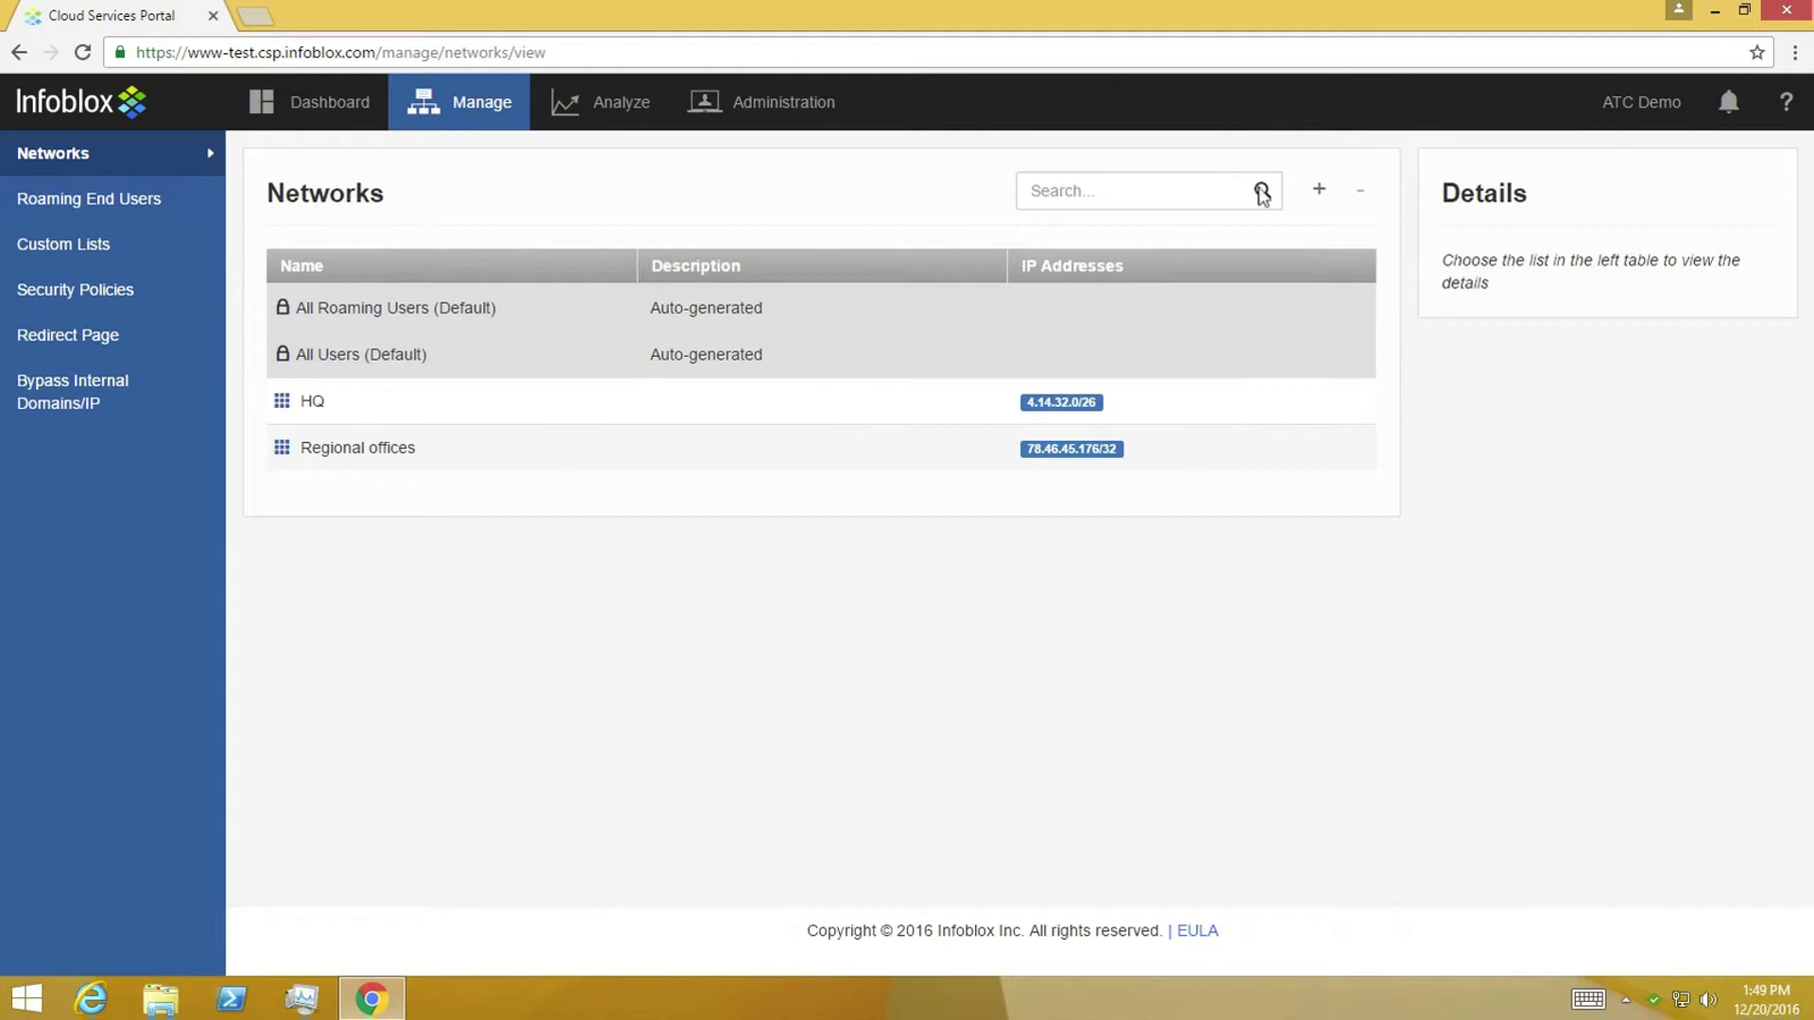
click(1319, 189)
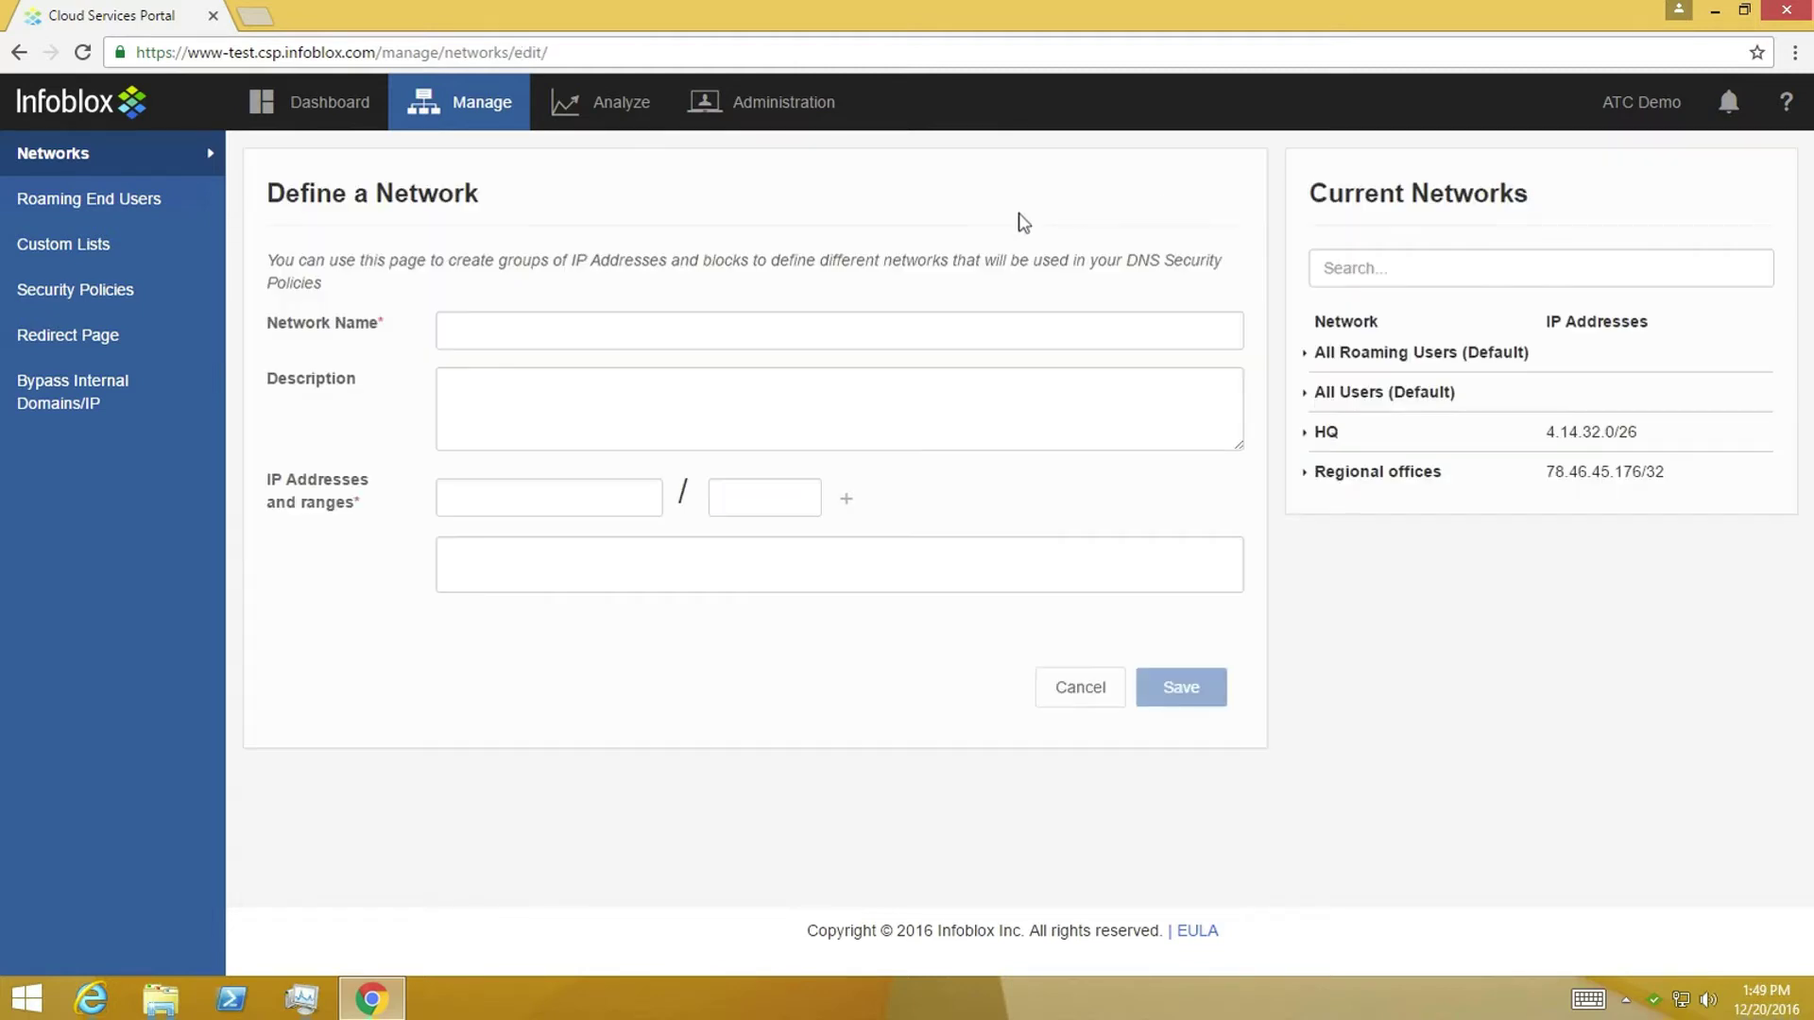
click(567, 337)
text(New office)
click(547, 500)
text(10.0.0.0)
click(734, 498)
text(24)
click(849, 499)
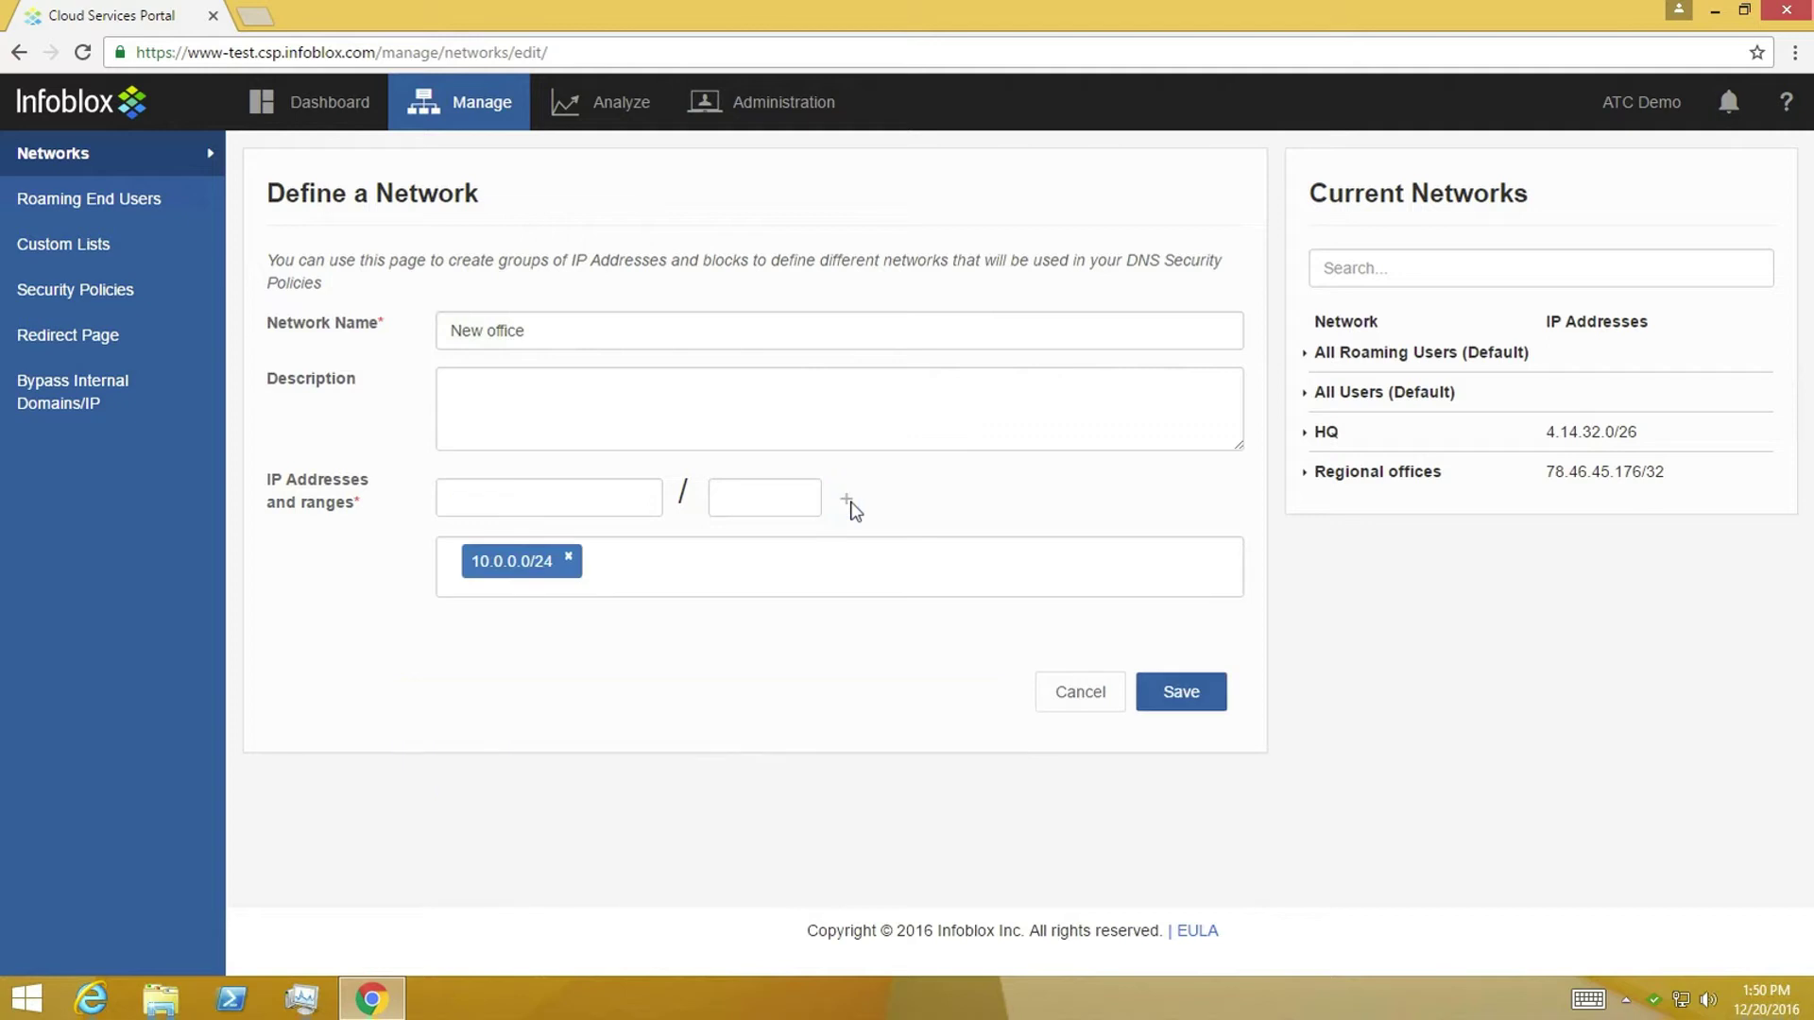
click(1181, 693)
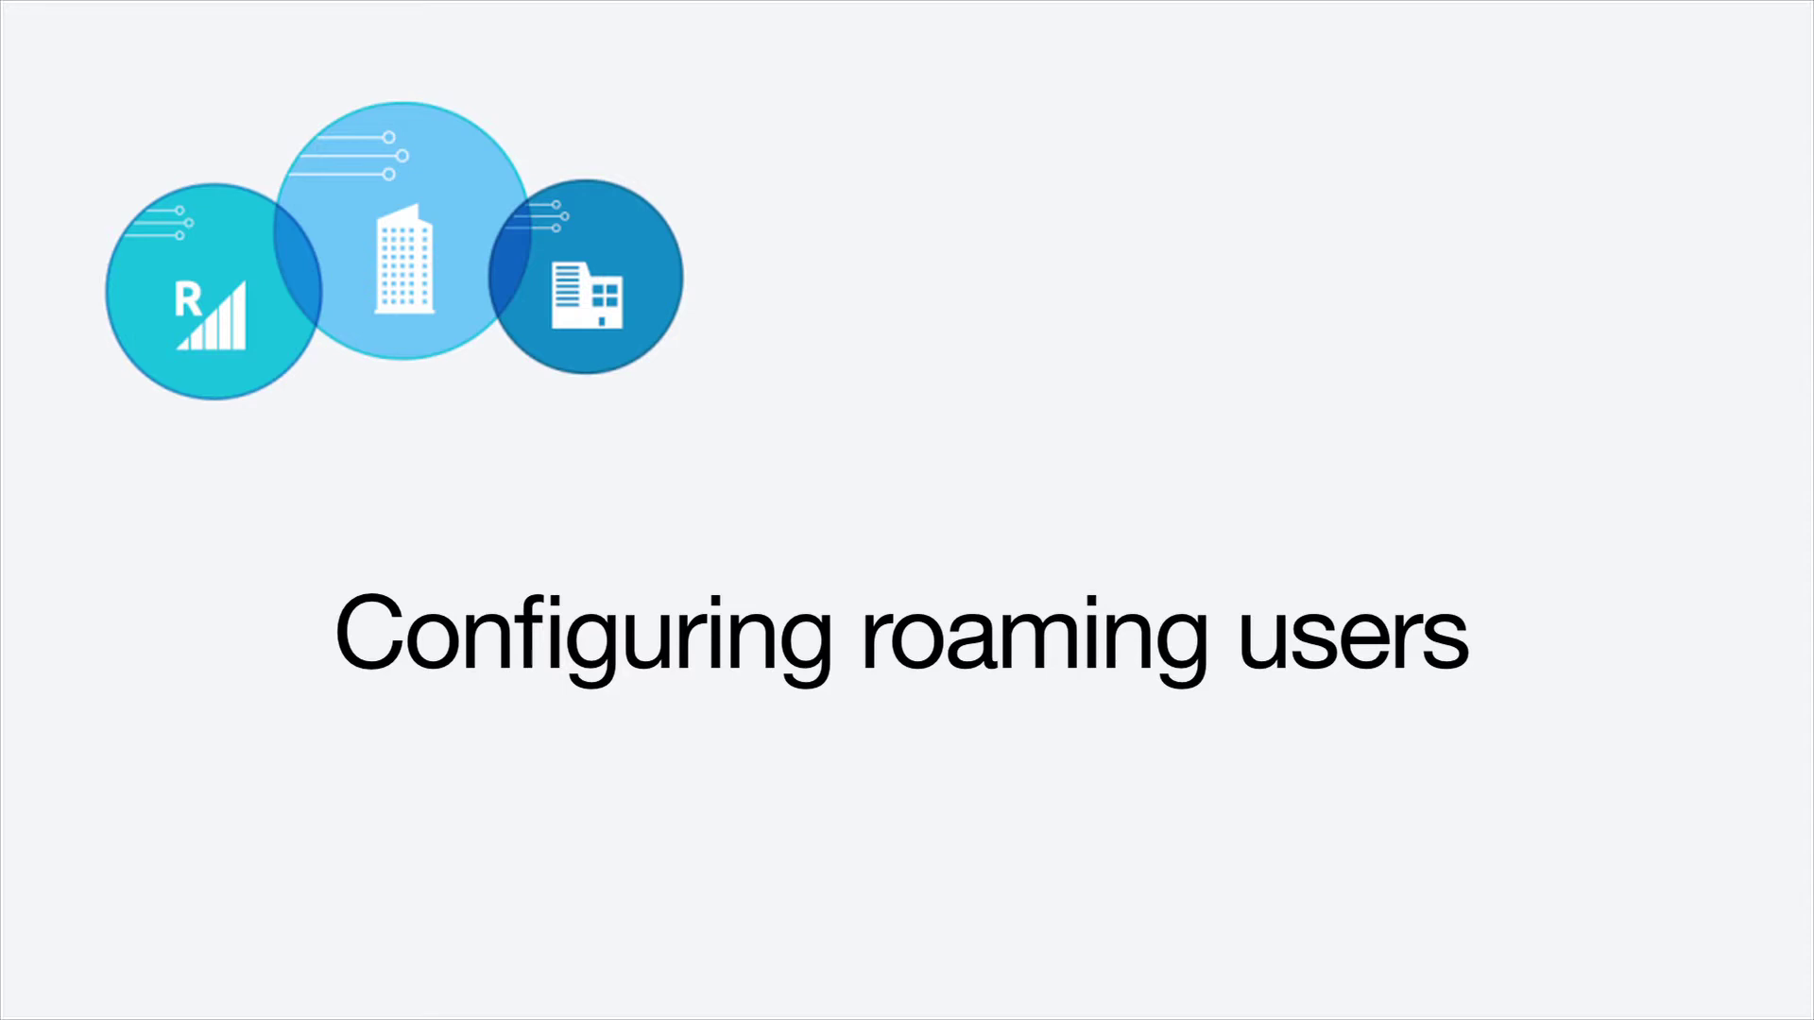
Add a roaming end user with the user's email, first name and last name, and save it
click(107, 212)
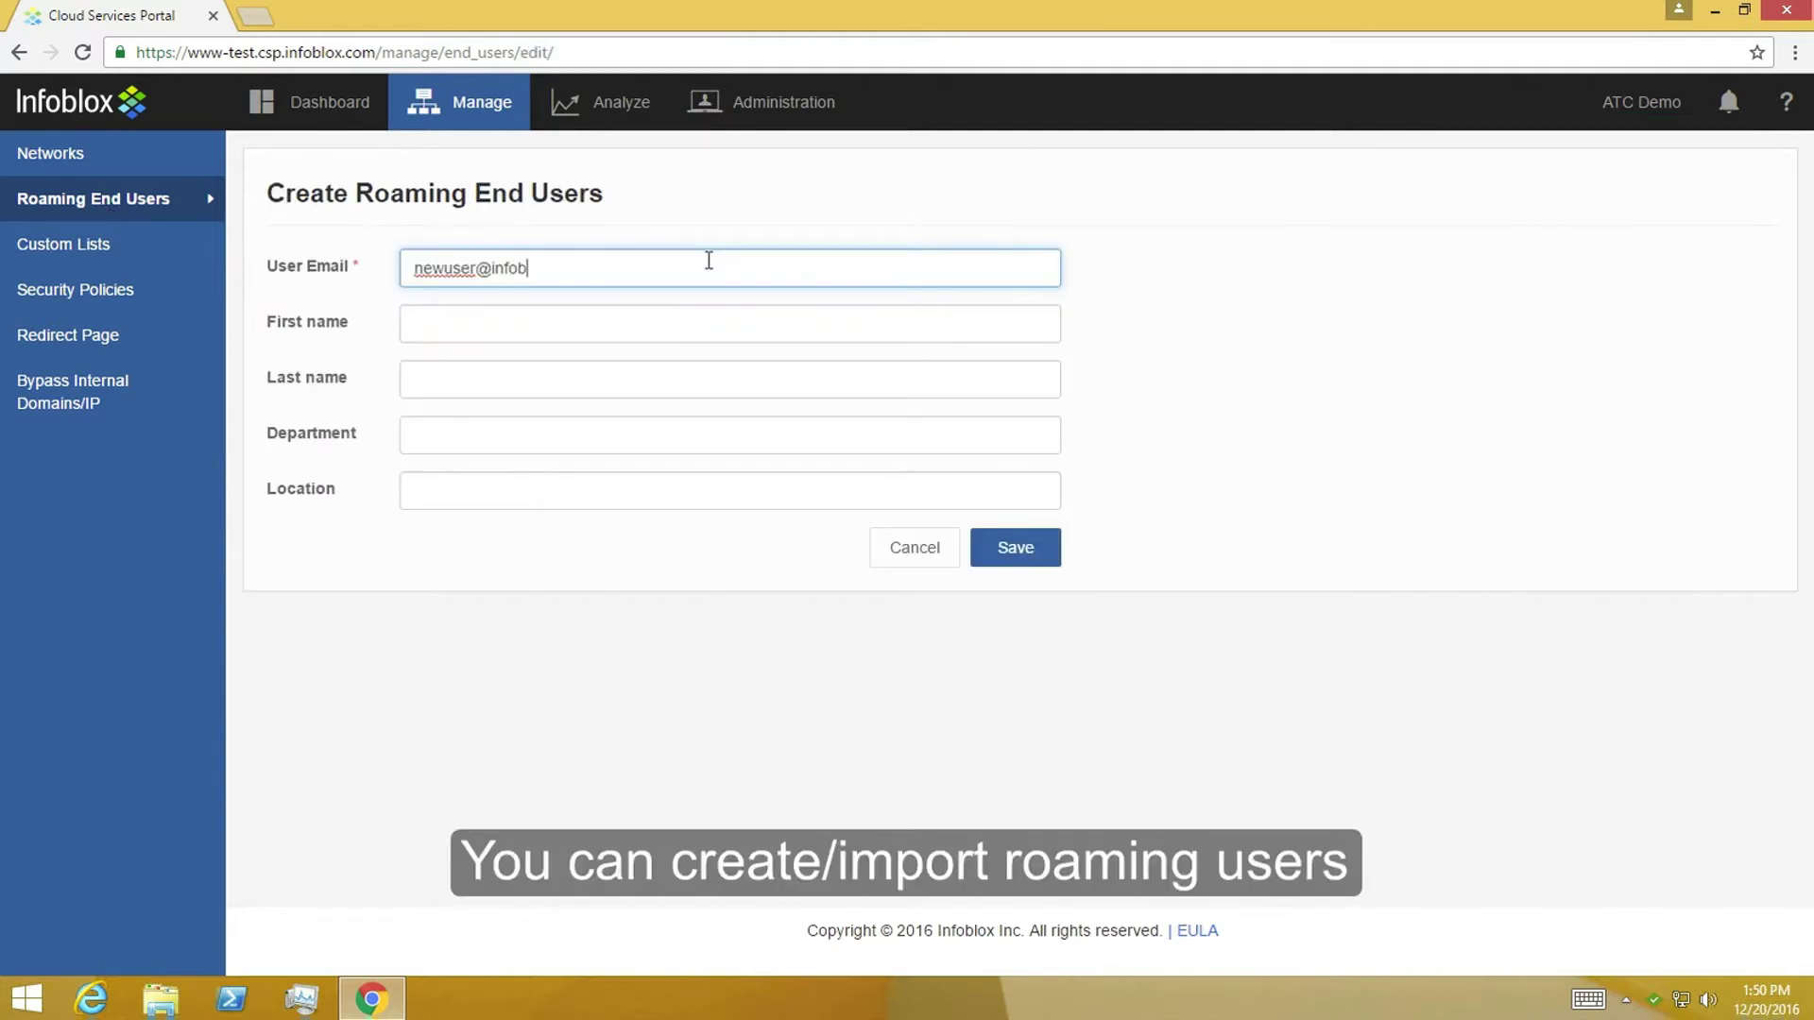
text(lox.com)
click(666, 326)
text(New)
click(607, 368)
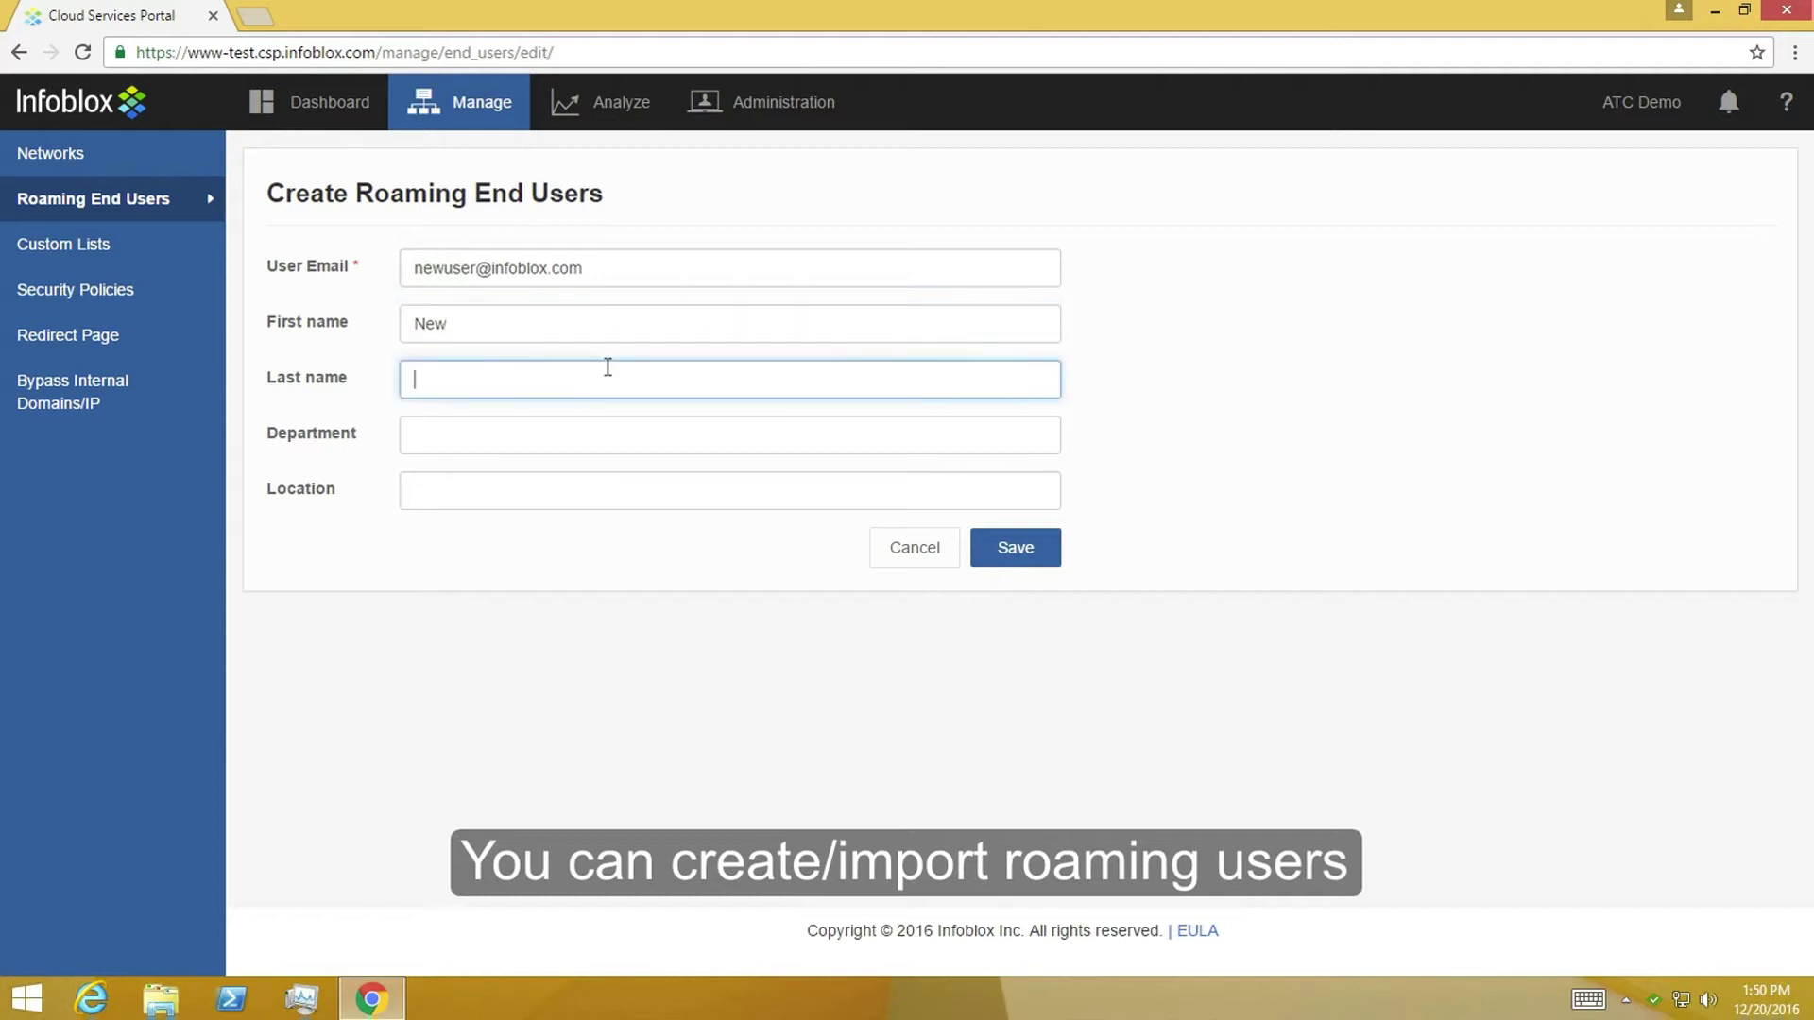
text(User)
click(989, 556)
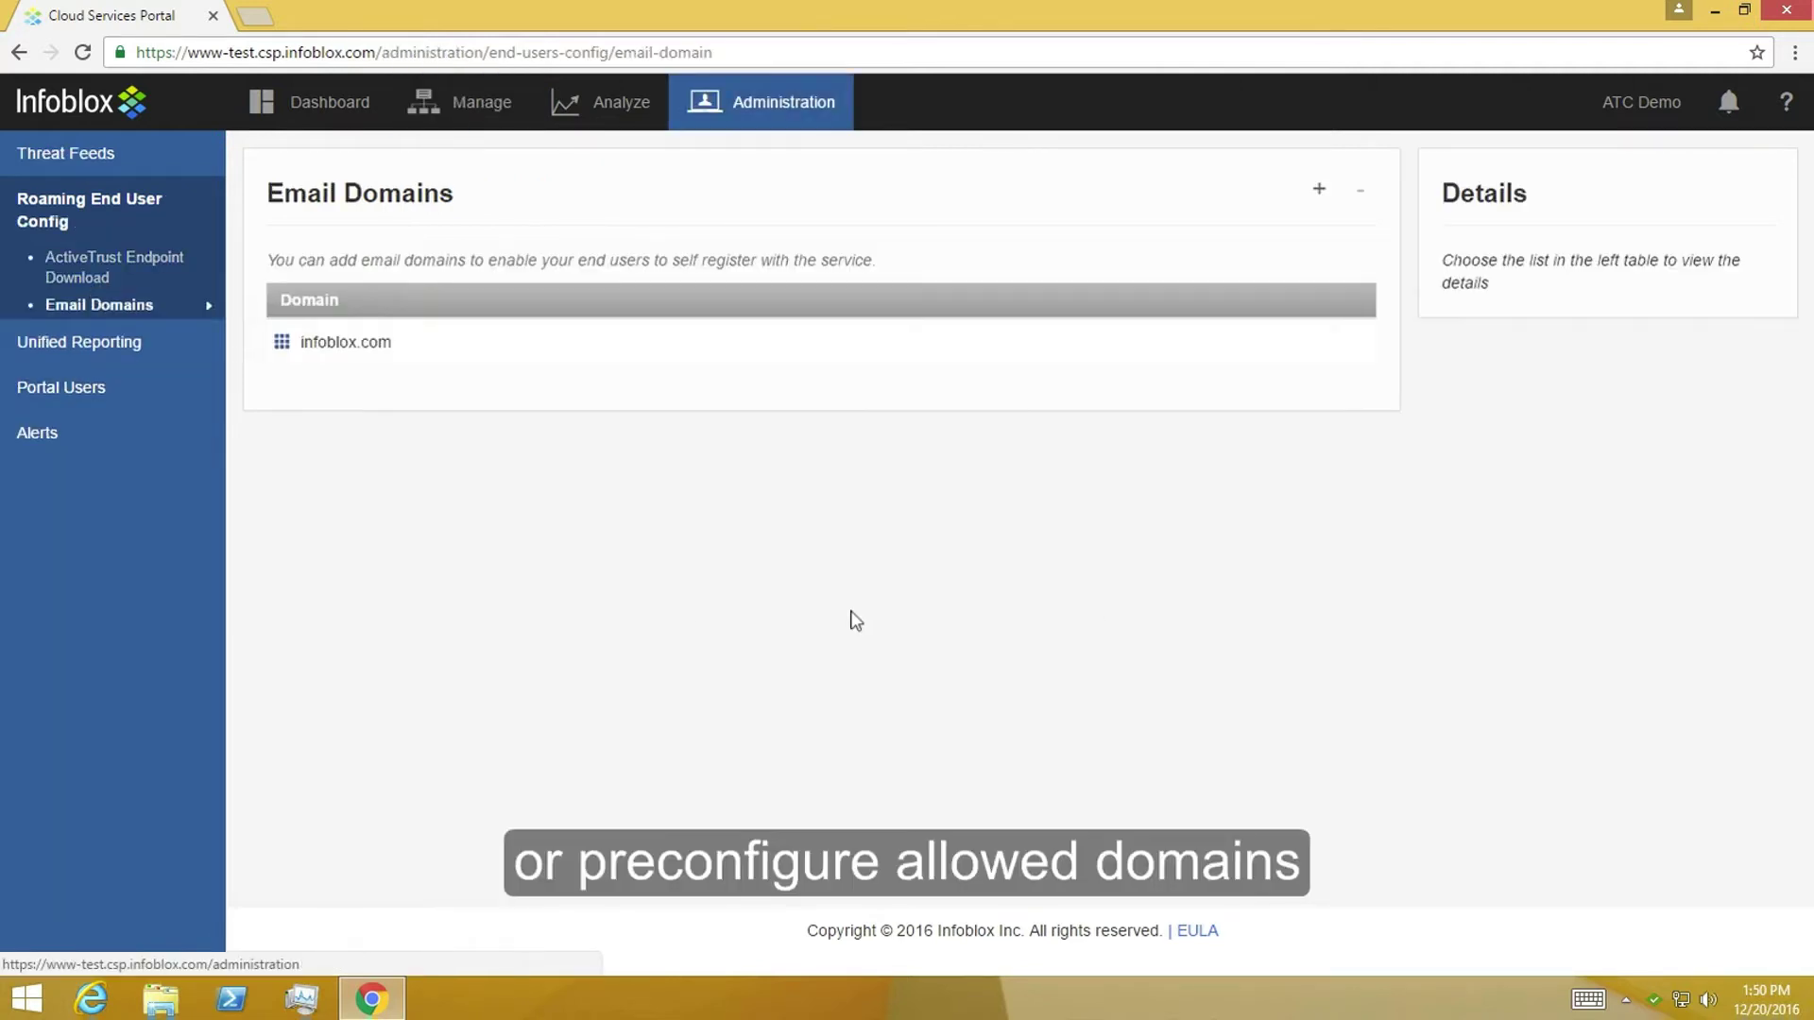
Add tme.infoblox.com as a new email domain and save it
click(1320, 190)
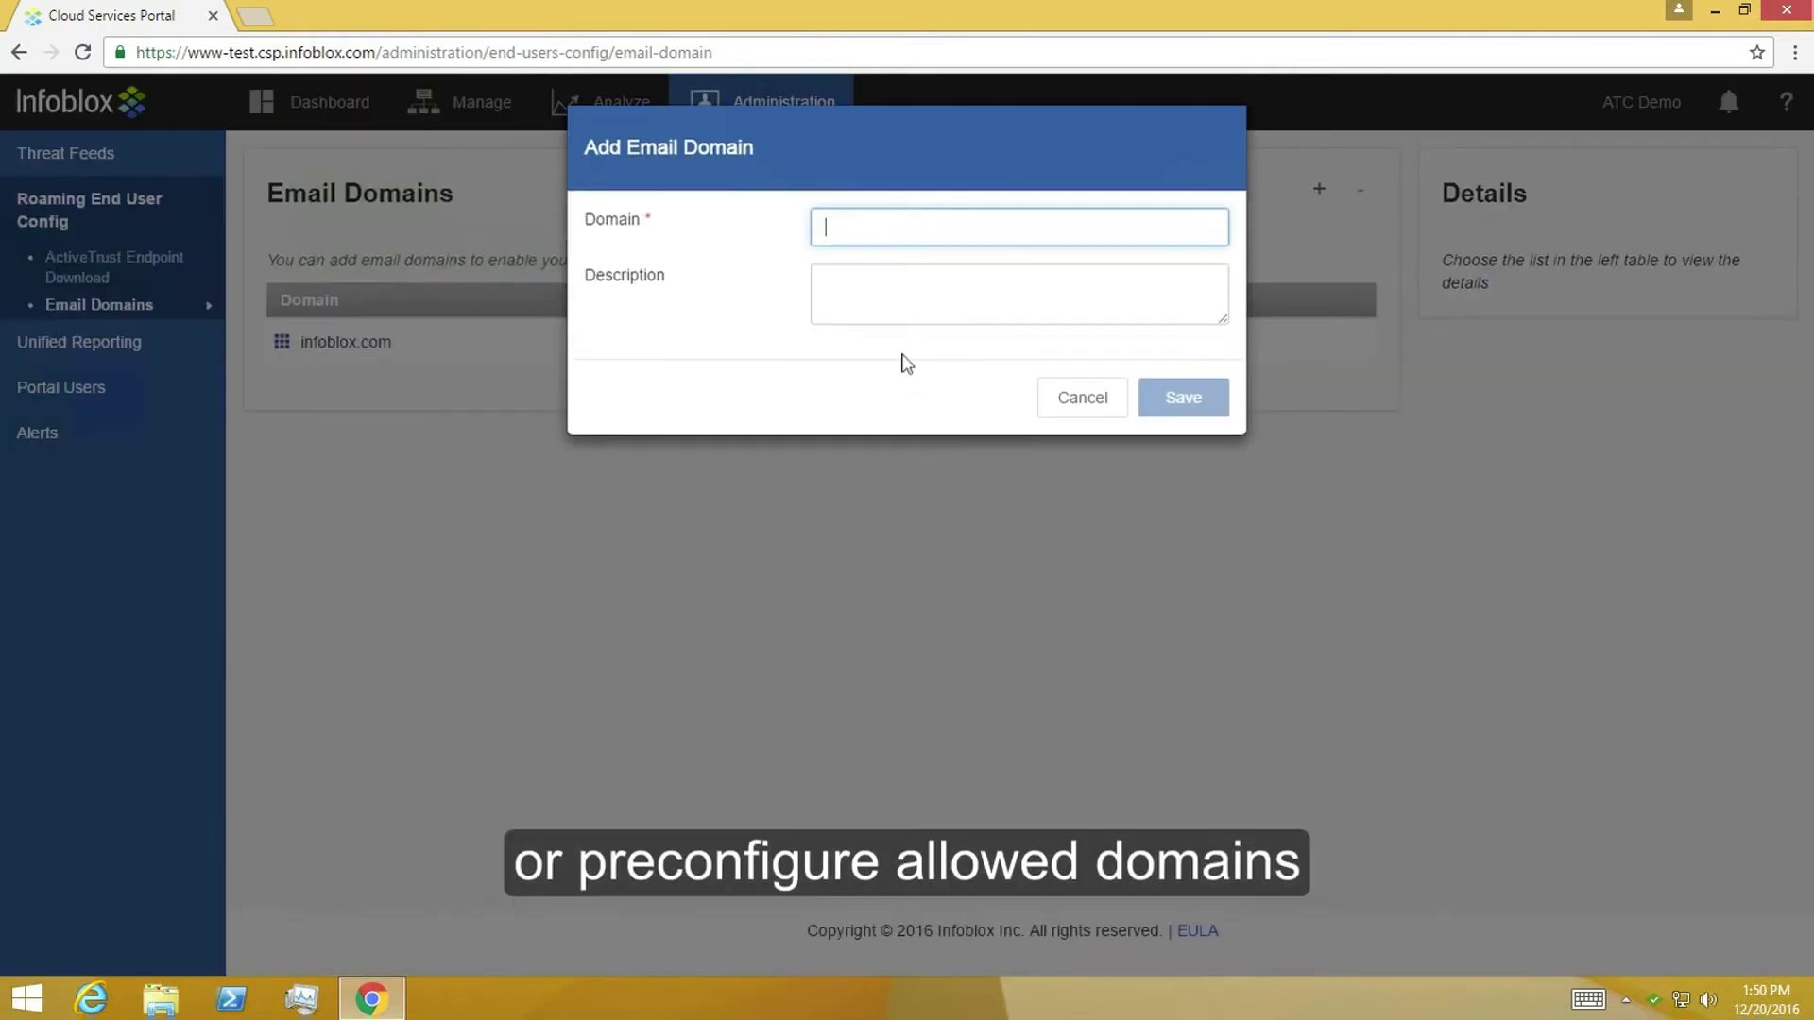
text(tme.info)
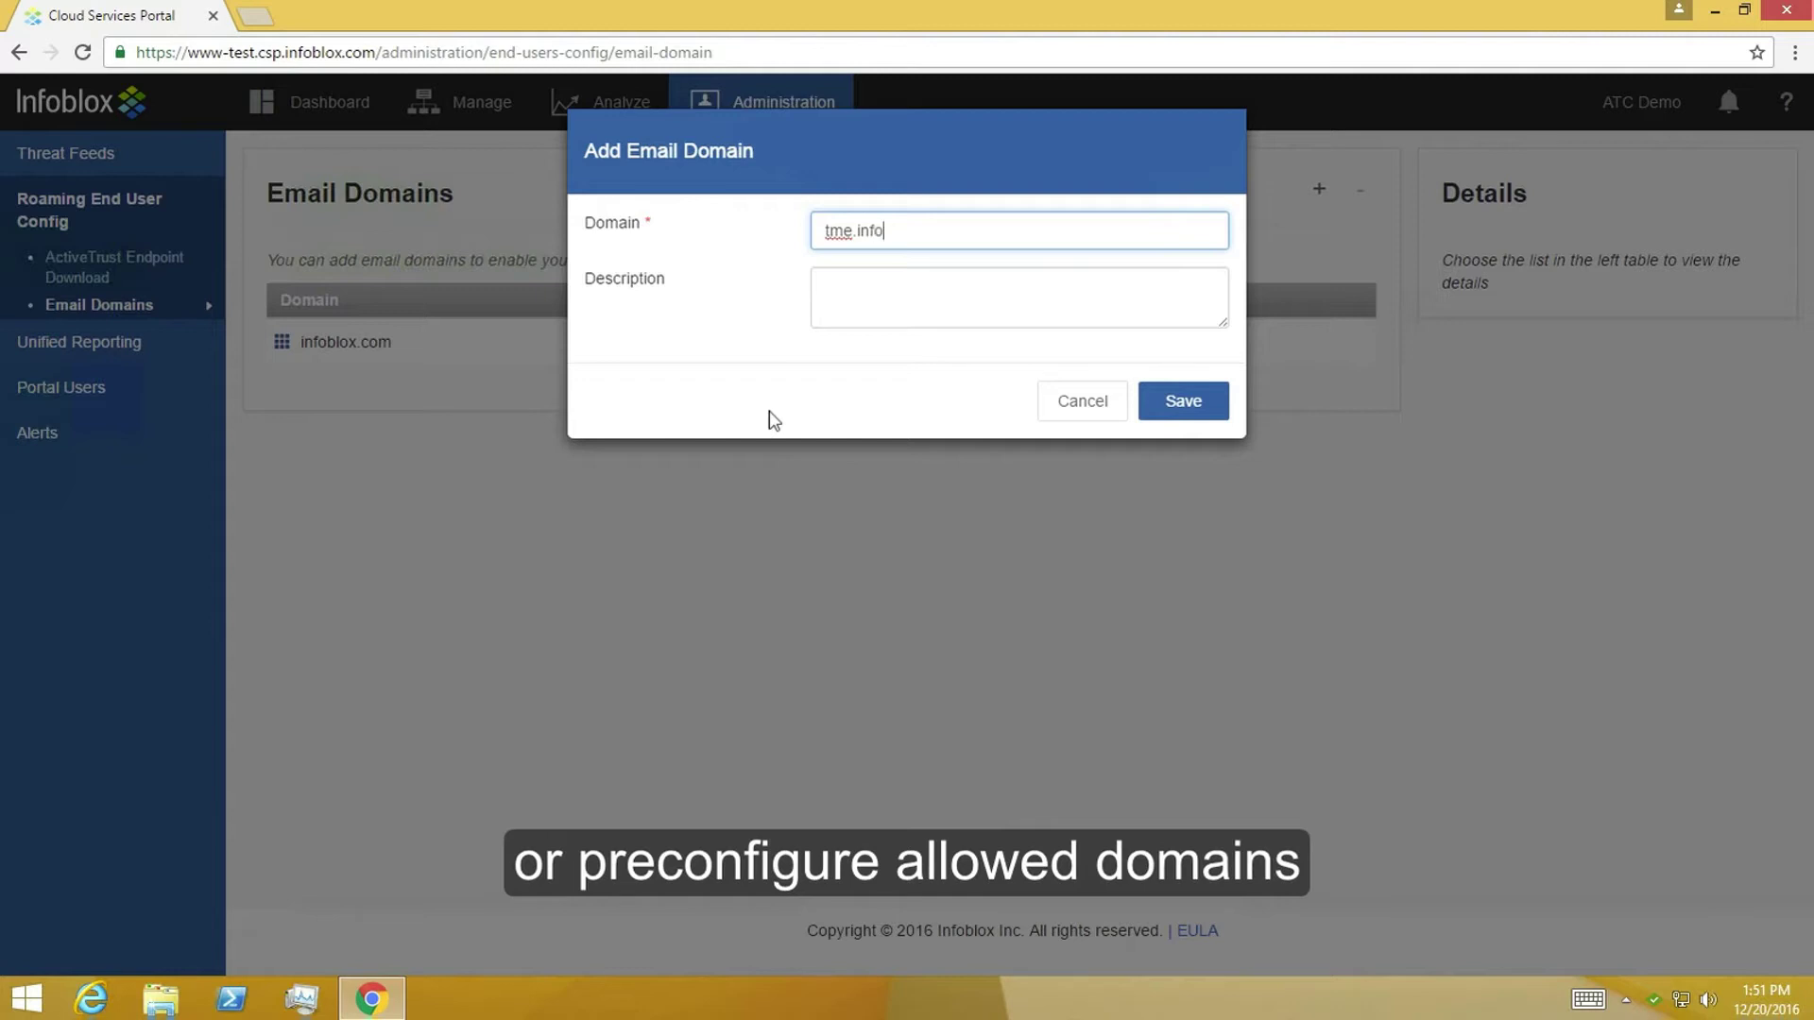
text(blox.com)
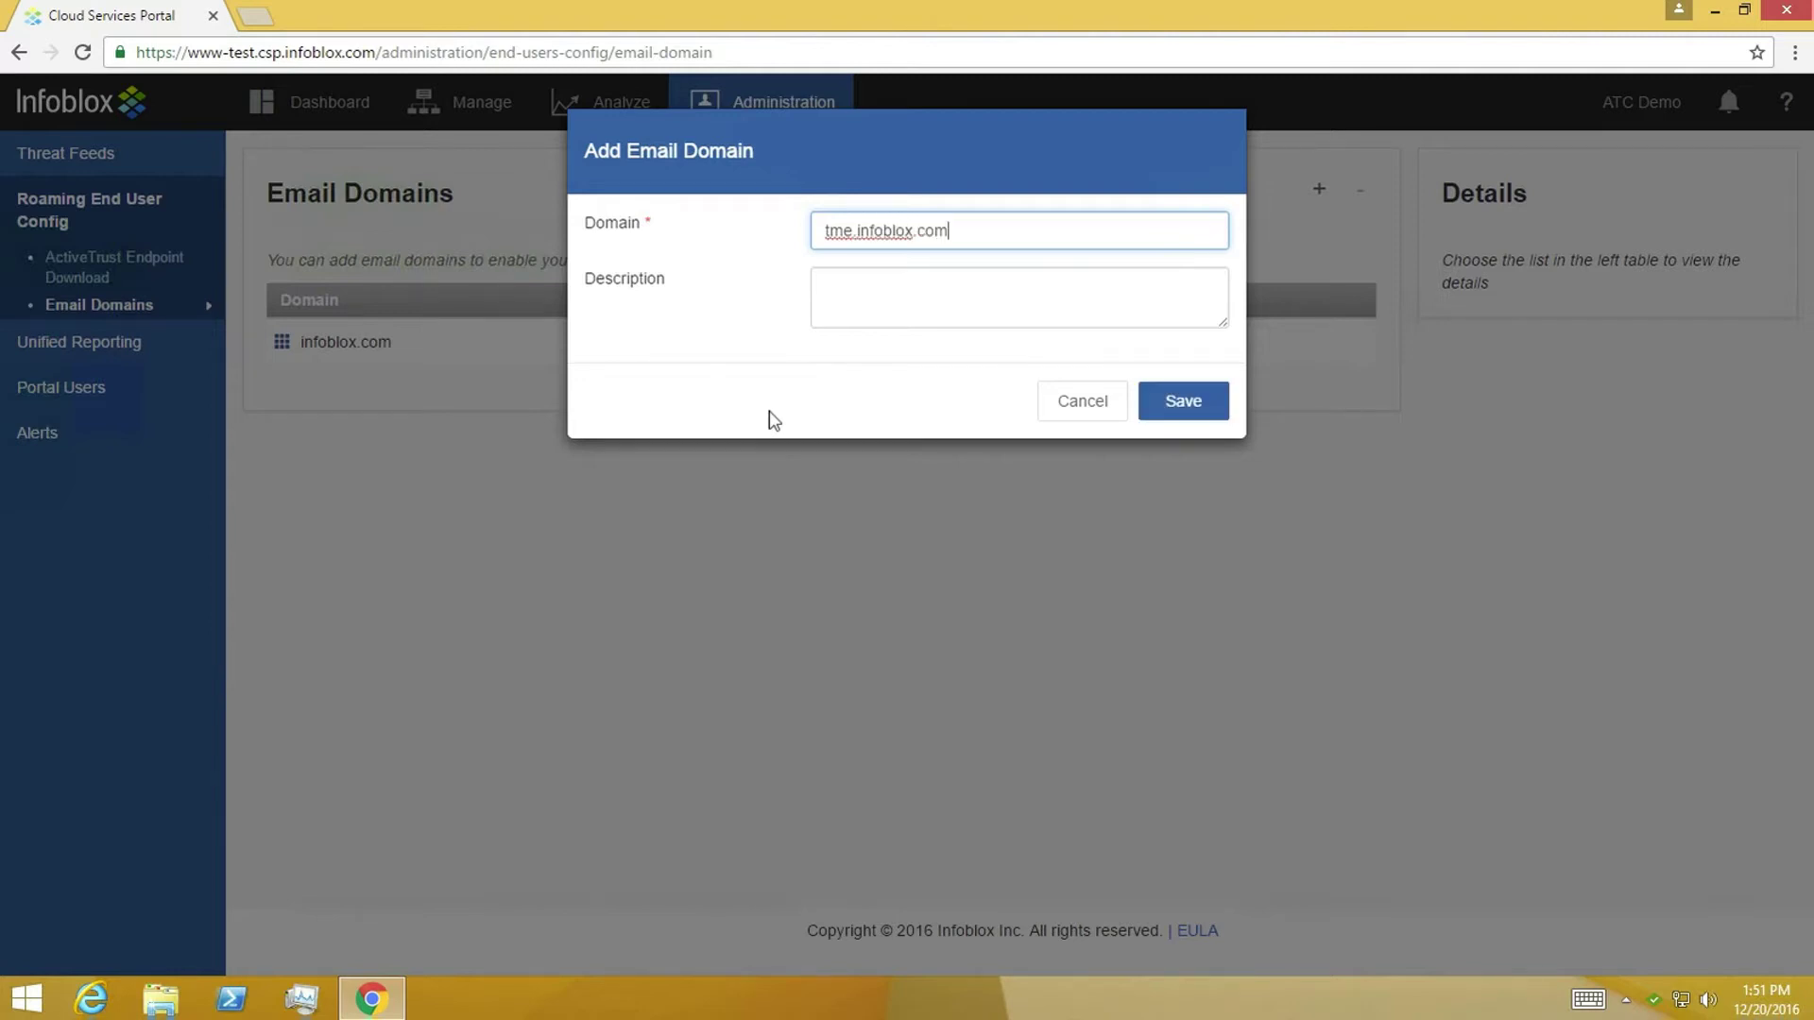
click(1176, 402)
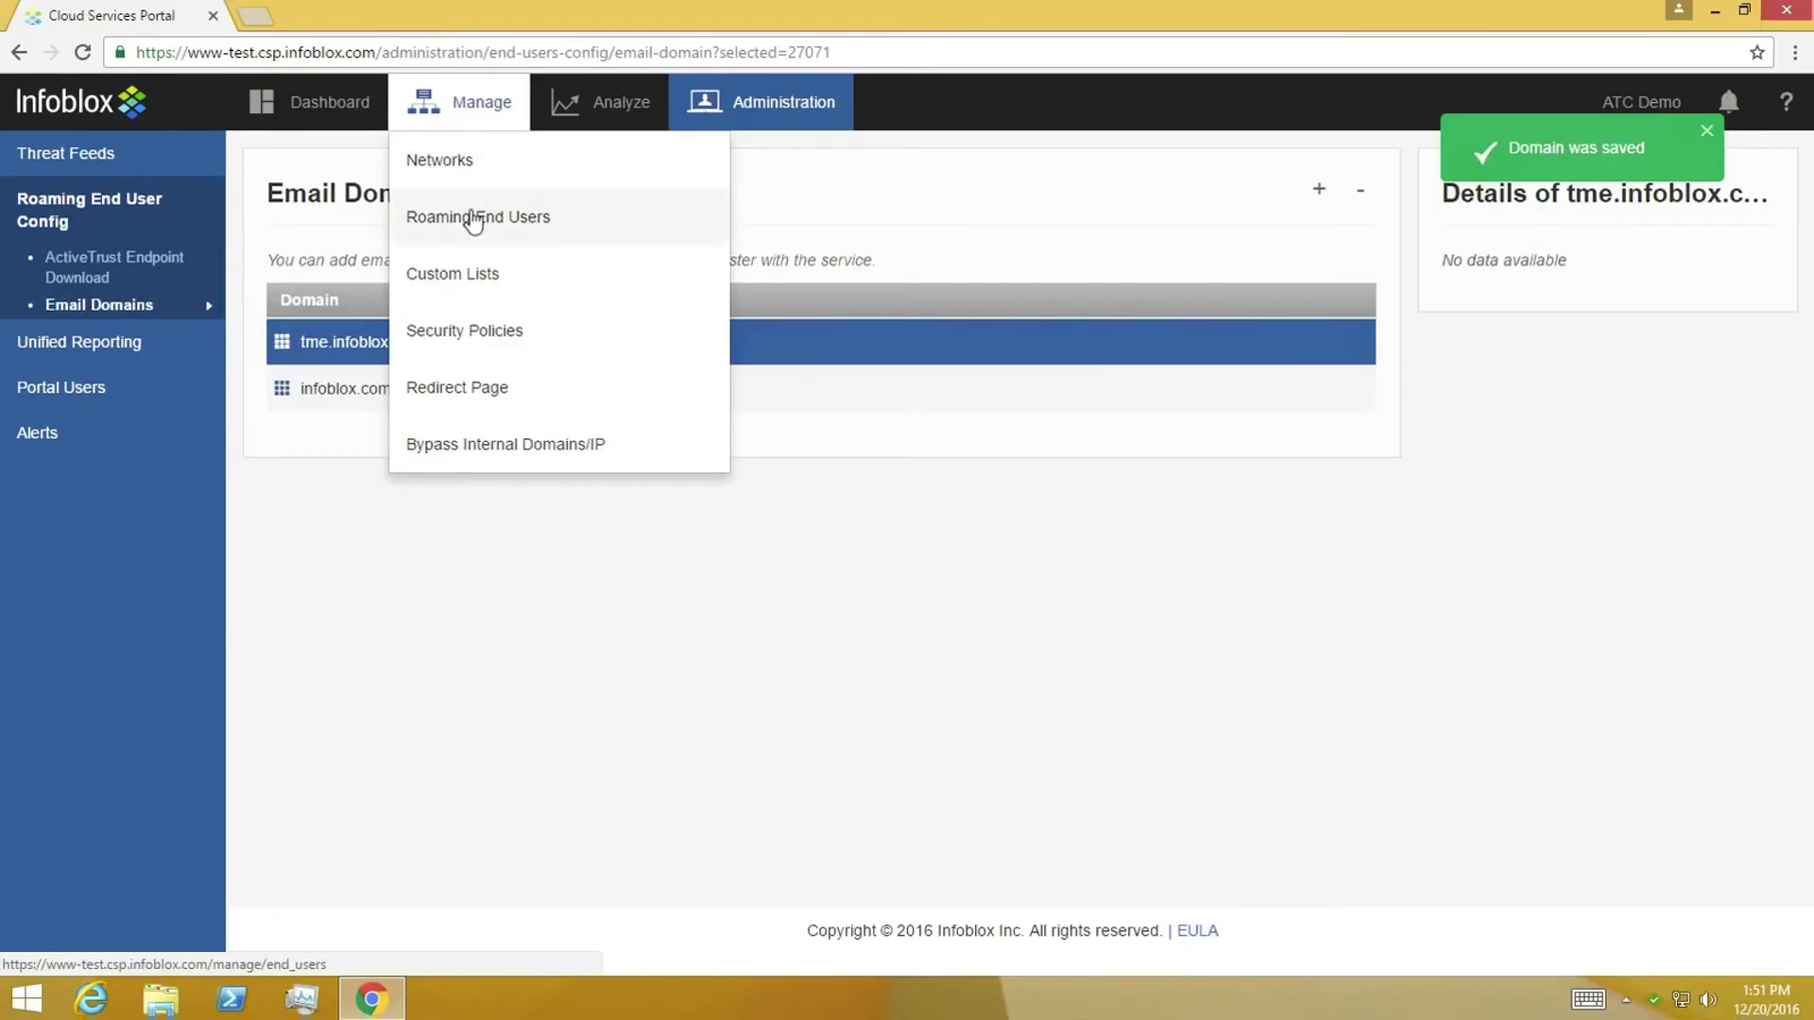
Create and save the custom list 'New List' containing infoblox.example.com
click(451, 274)
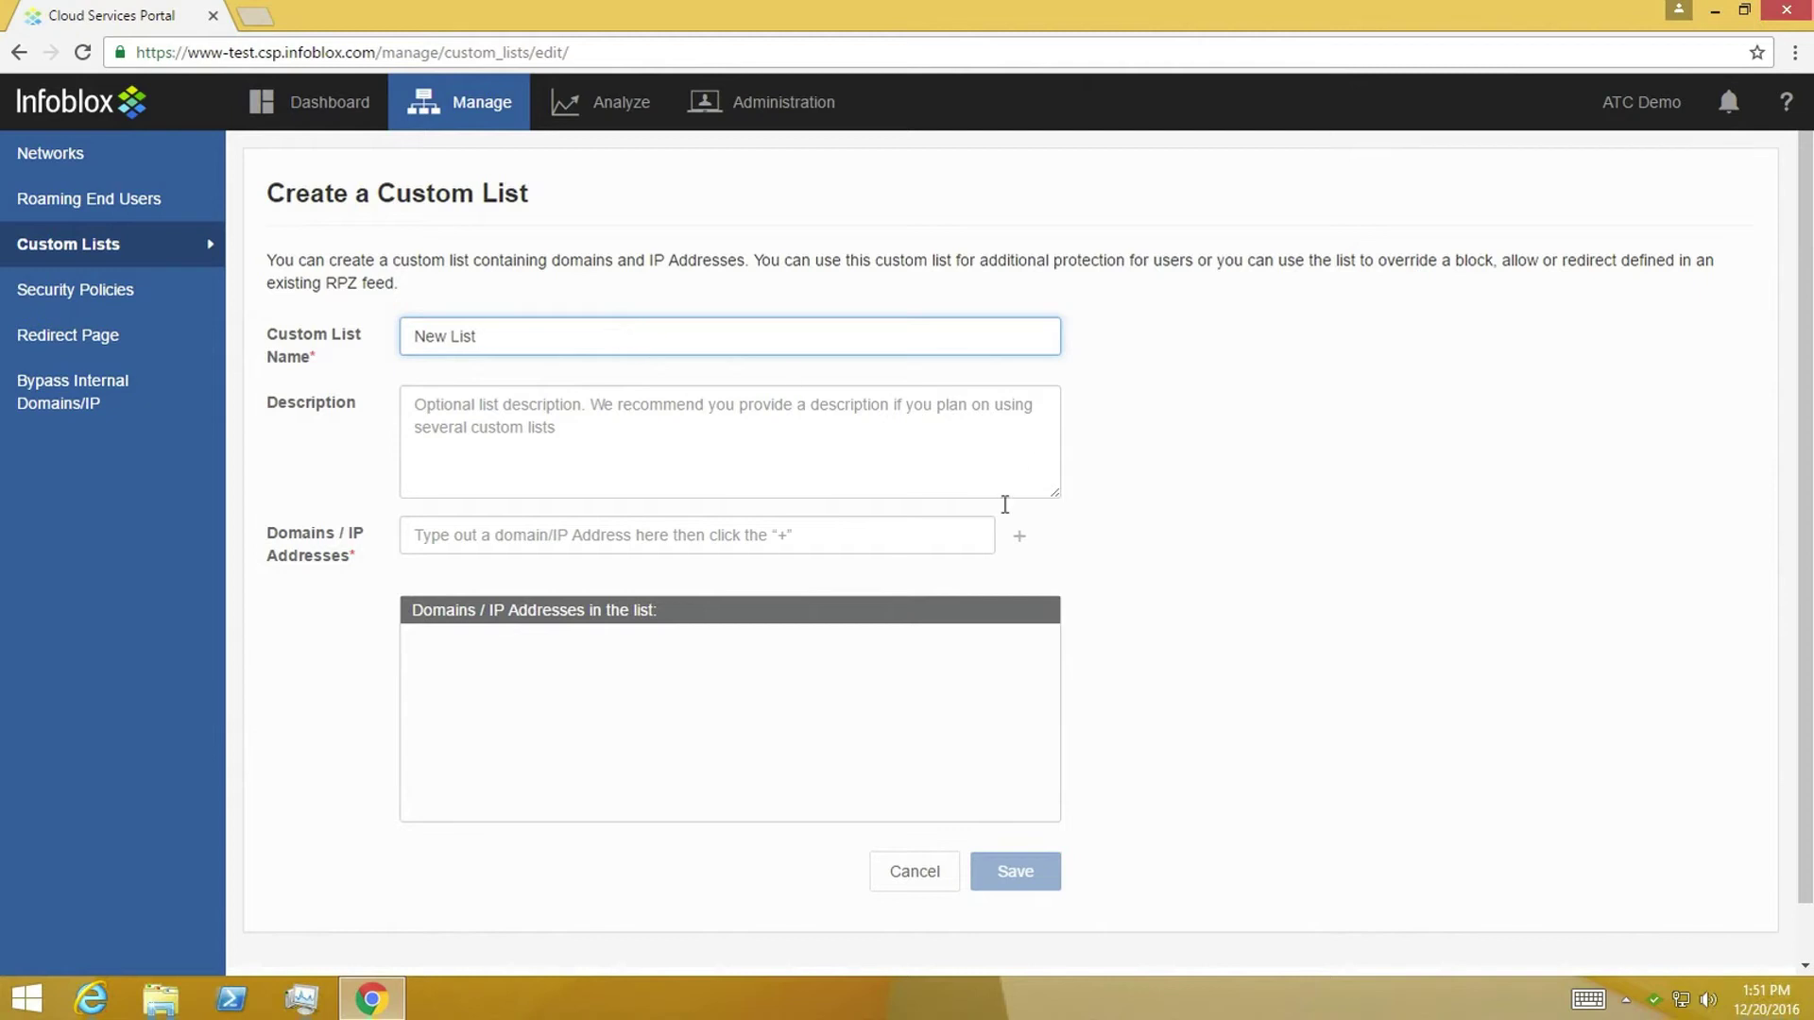
click(854, 535)
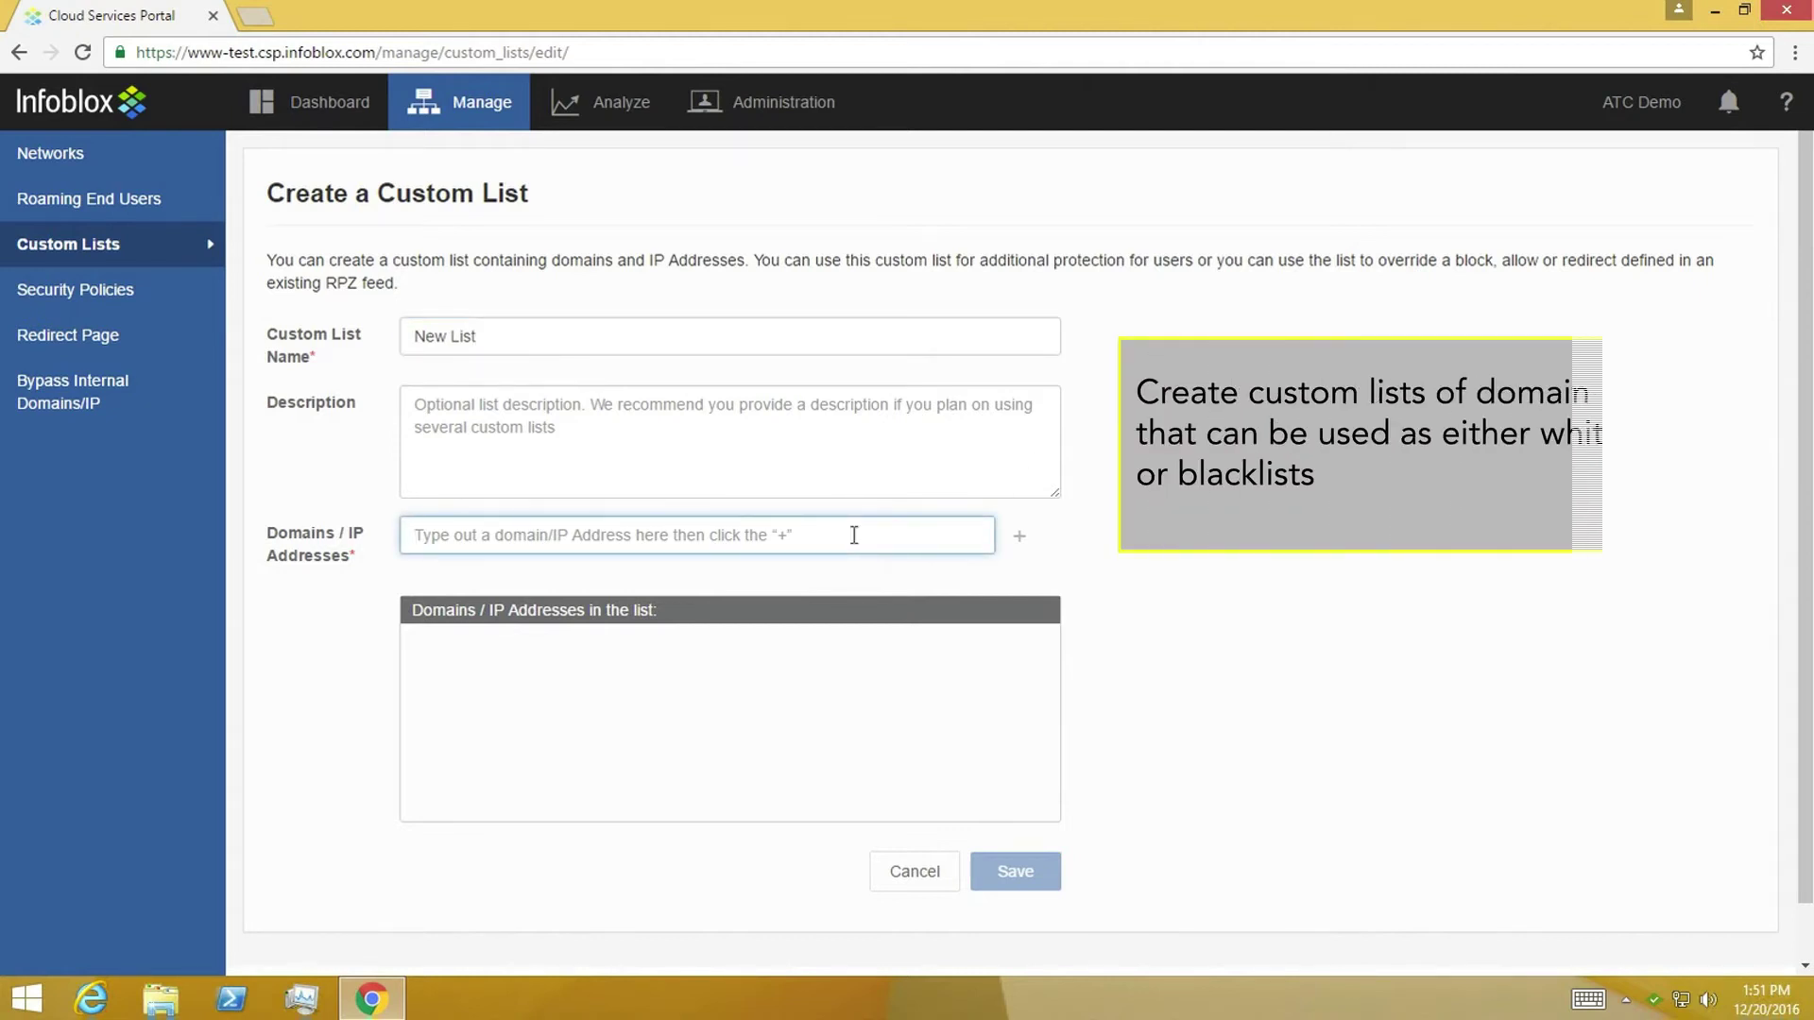
text(infoblox.example)
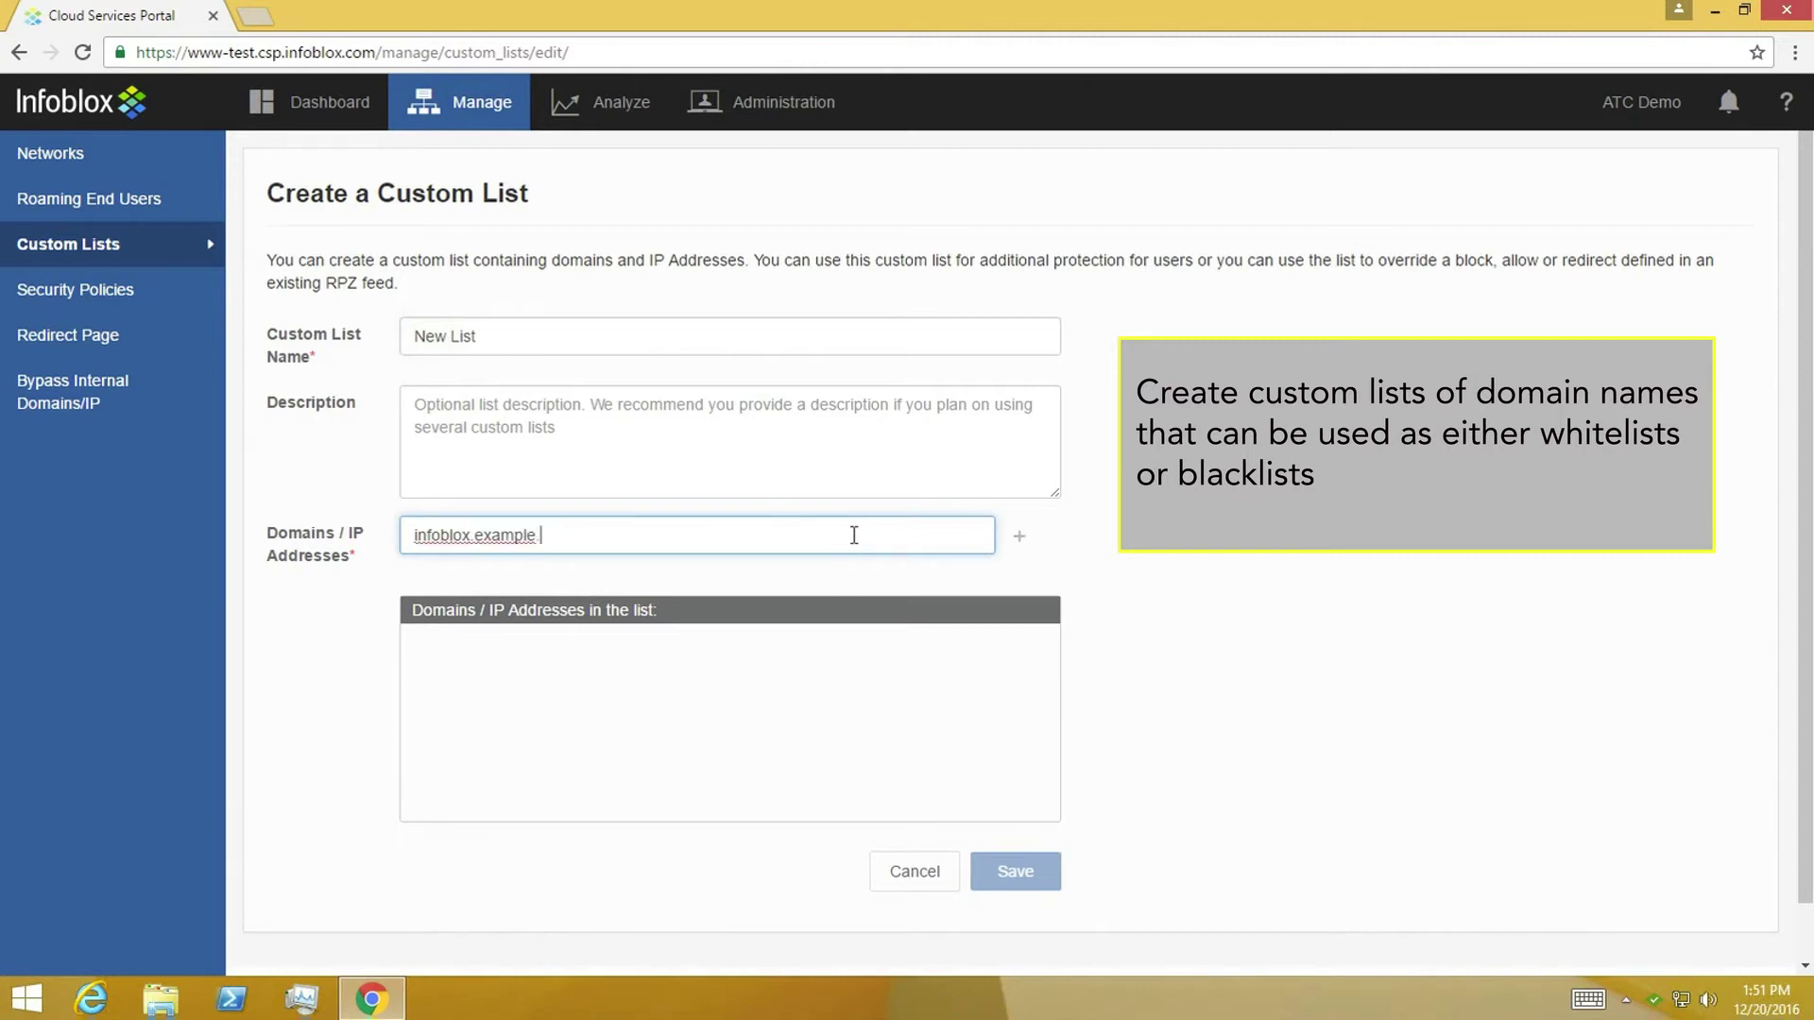
text(.com)
click(1018, 536)
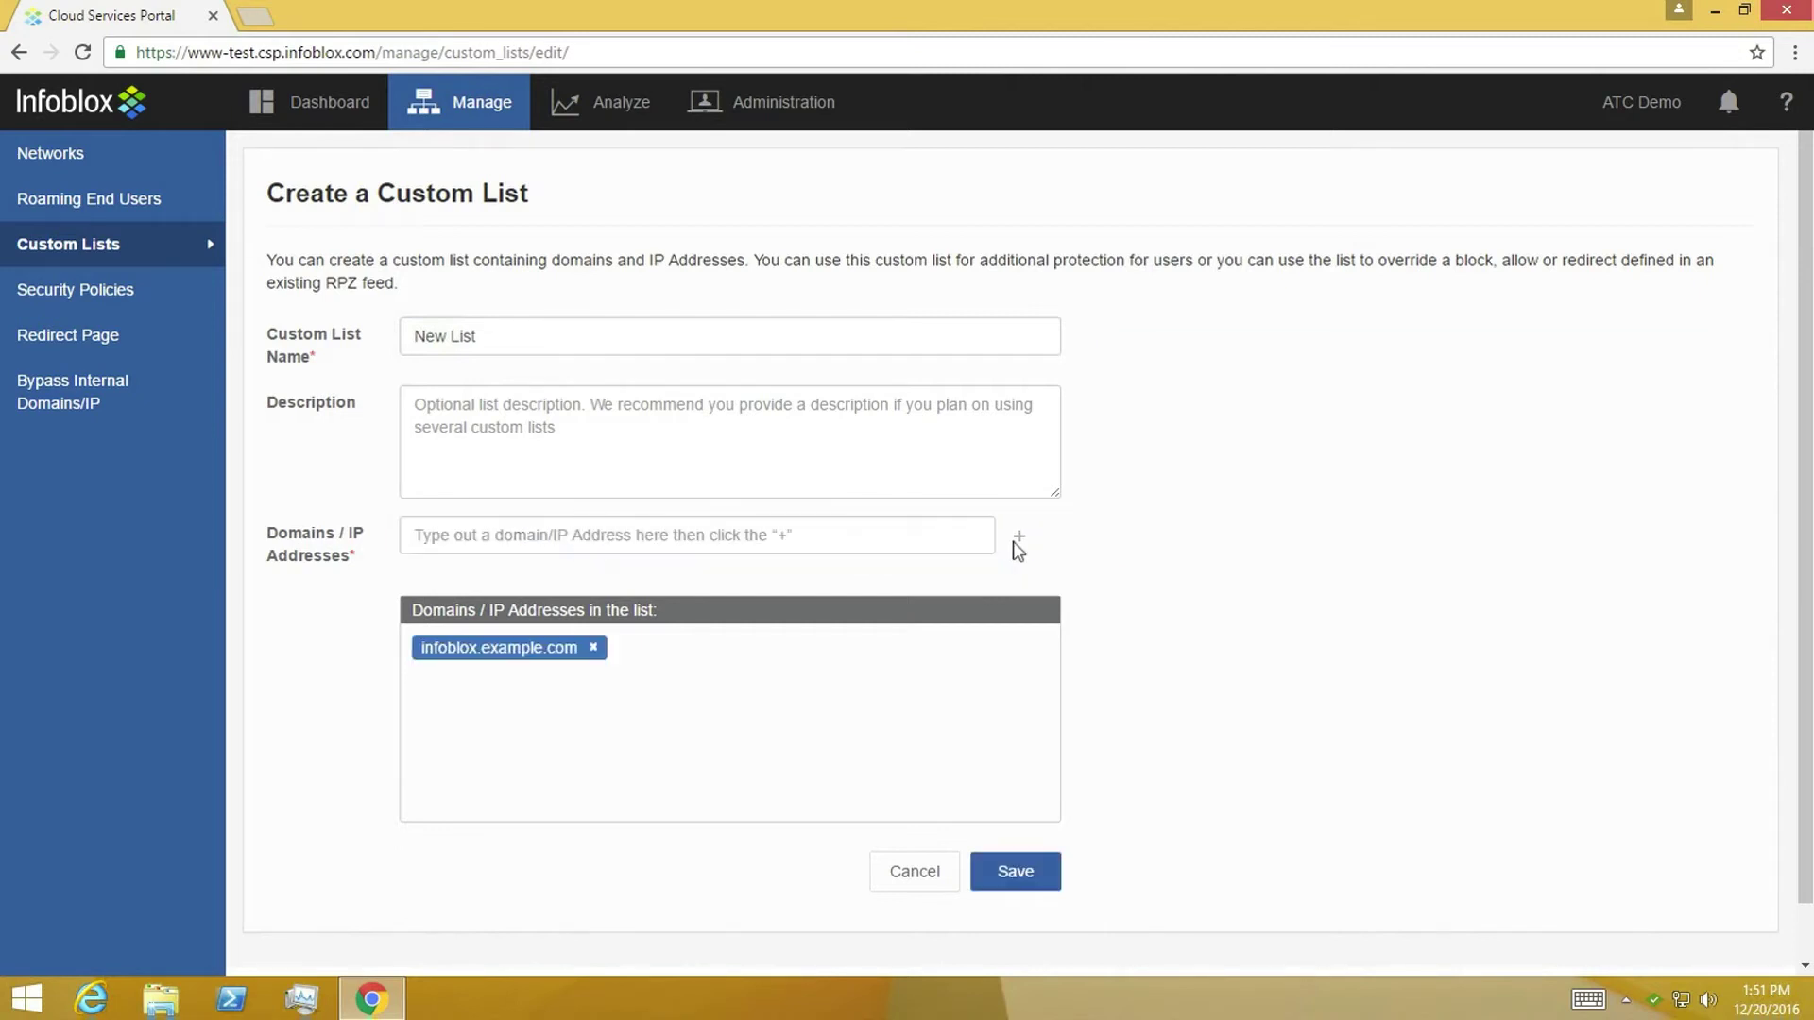
click(1012, 886)
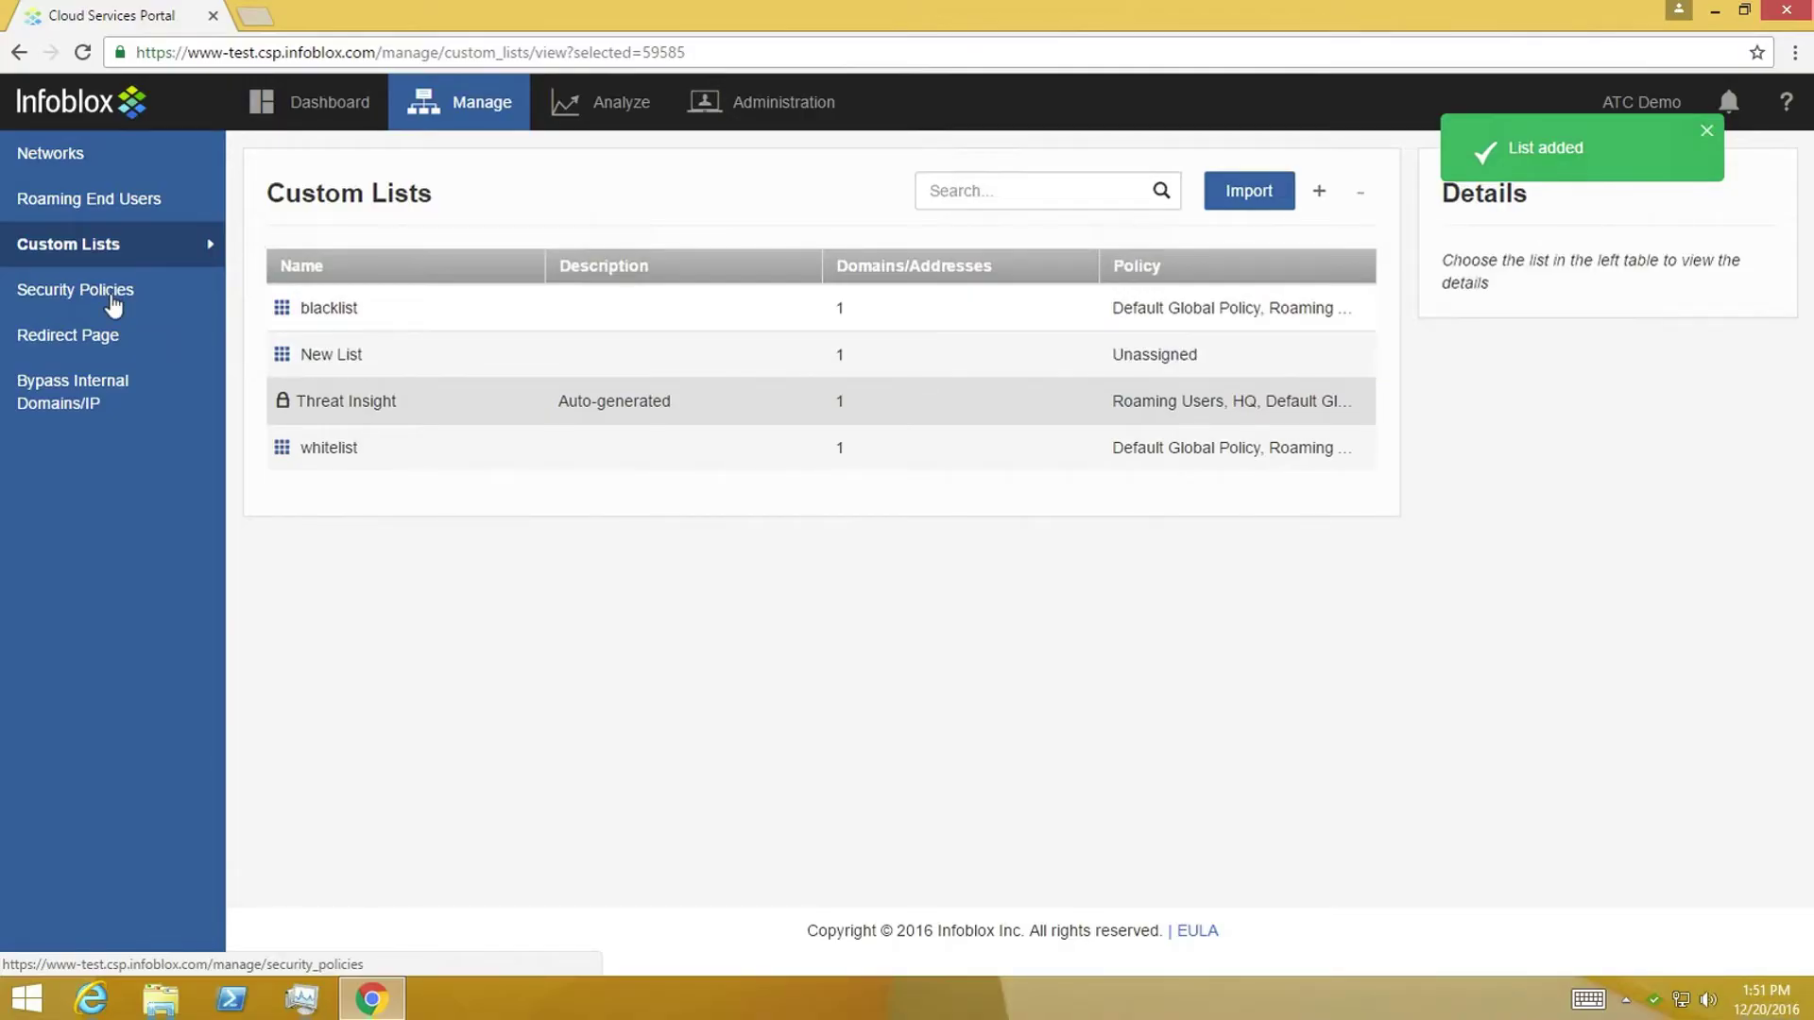
Start a new security policy named 'New policy' with its custom_list rule set to Allow
click(111, 305)
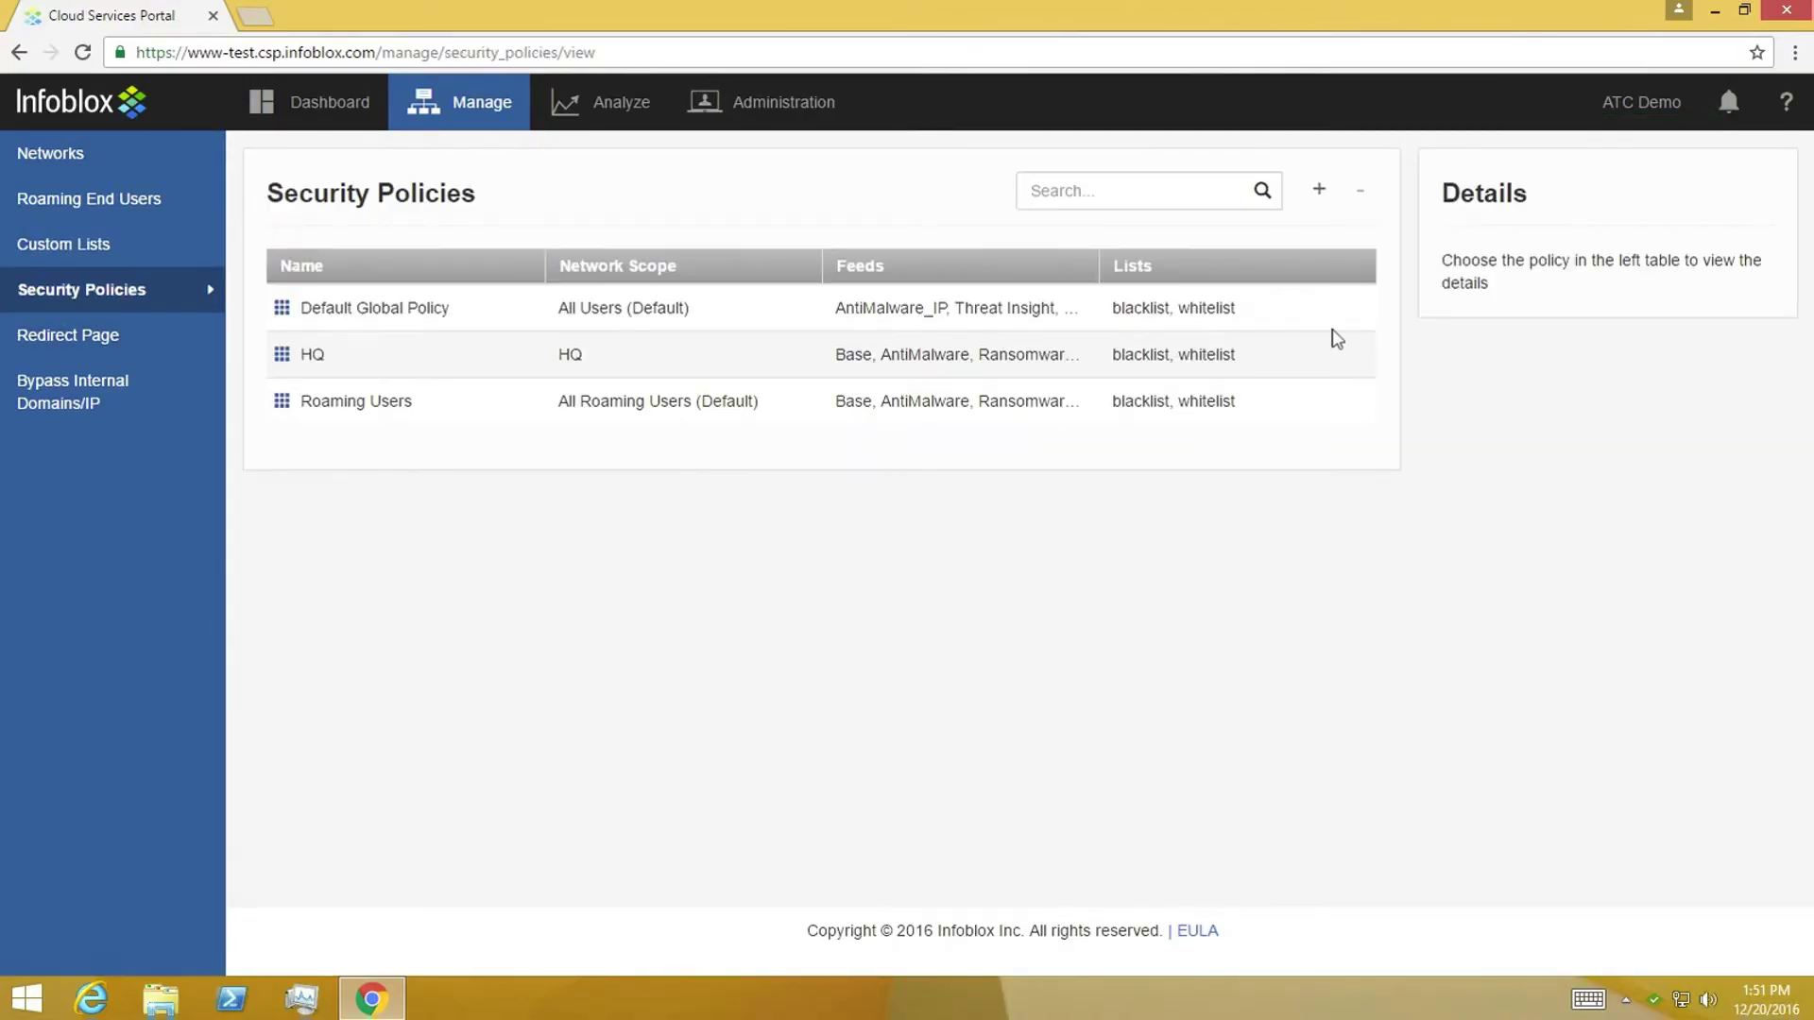
click(1319, 189)
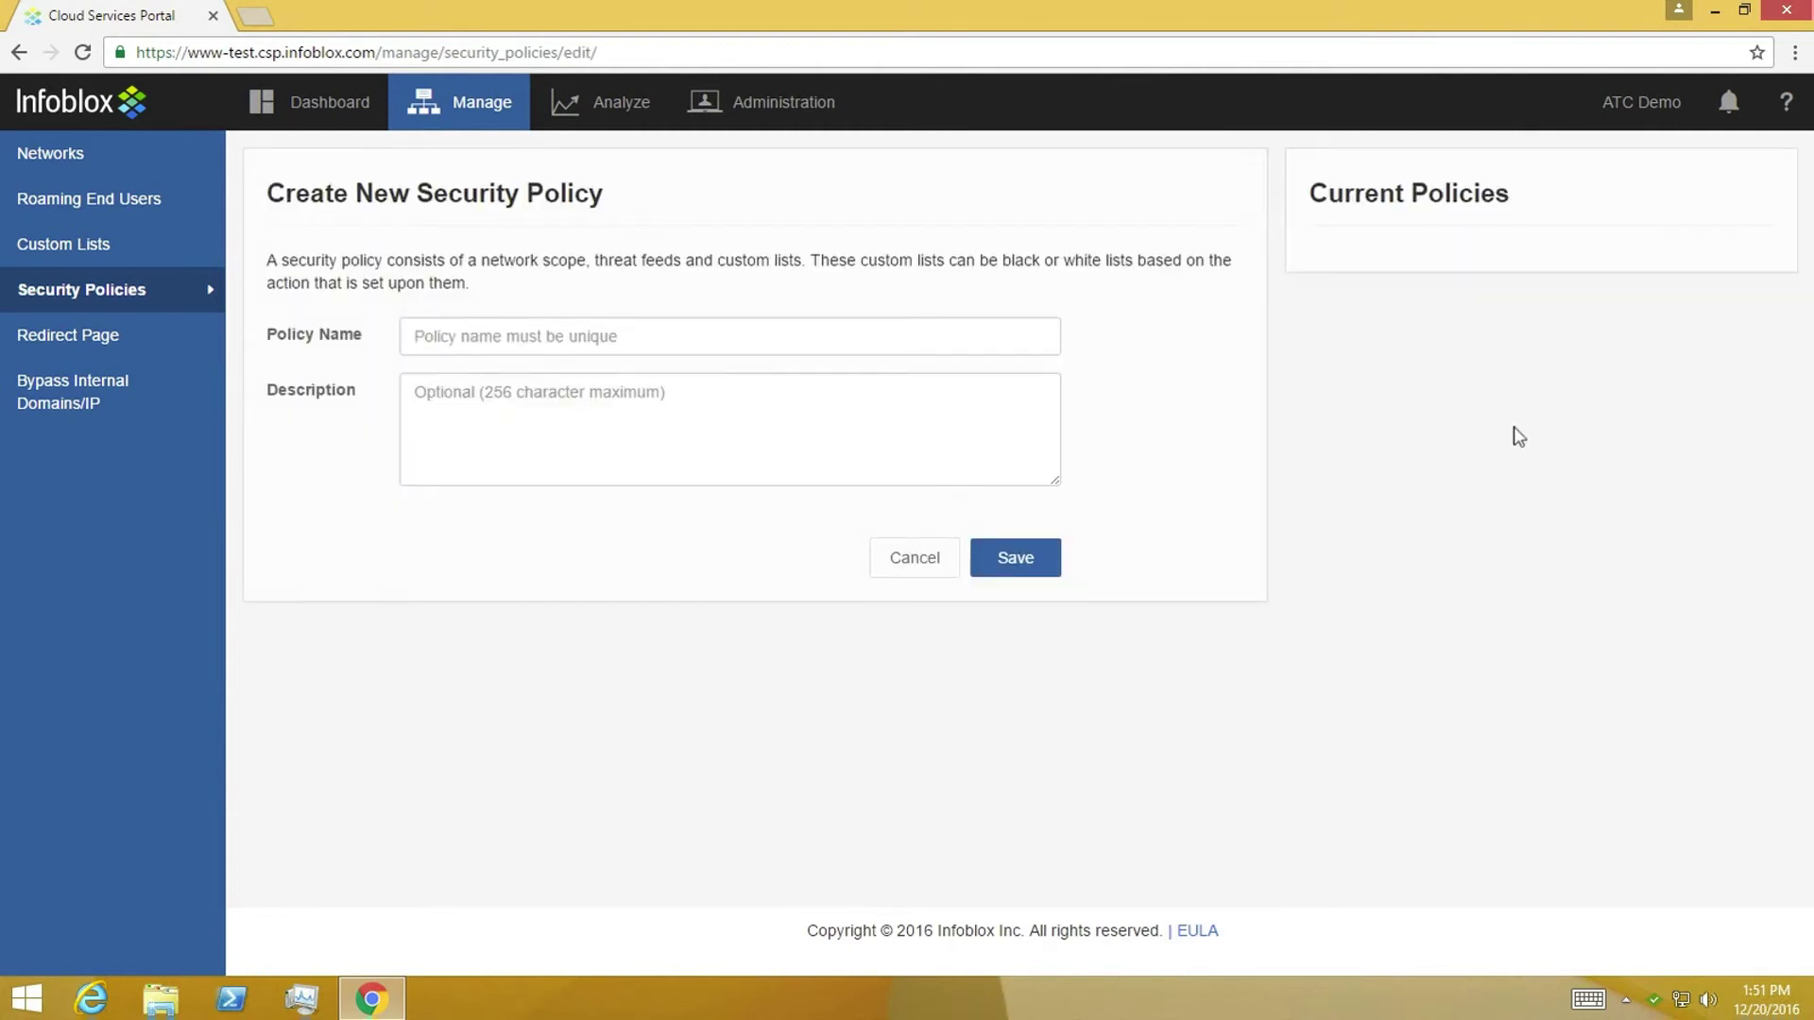
click(579, 335)
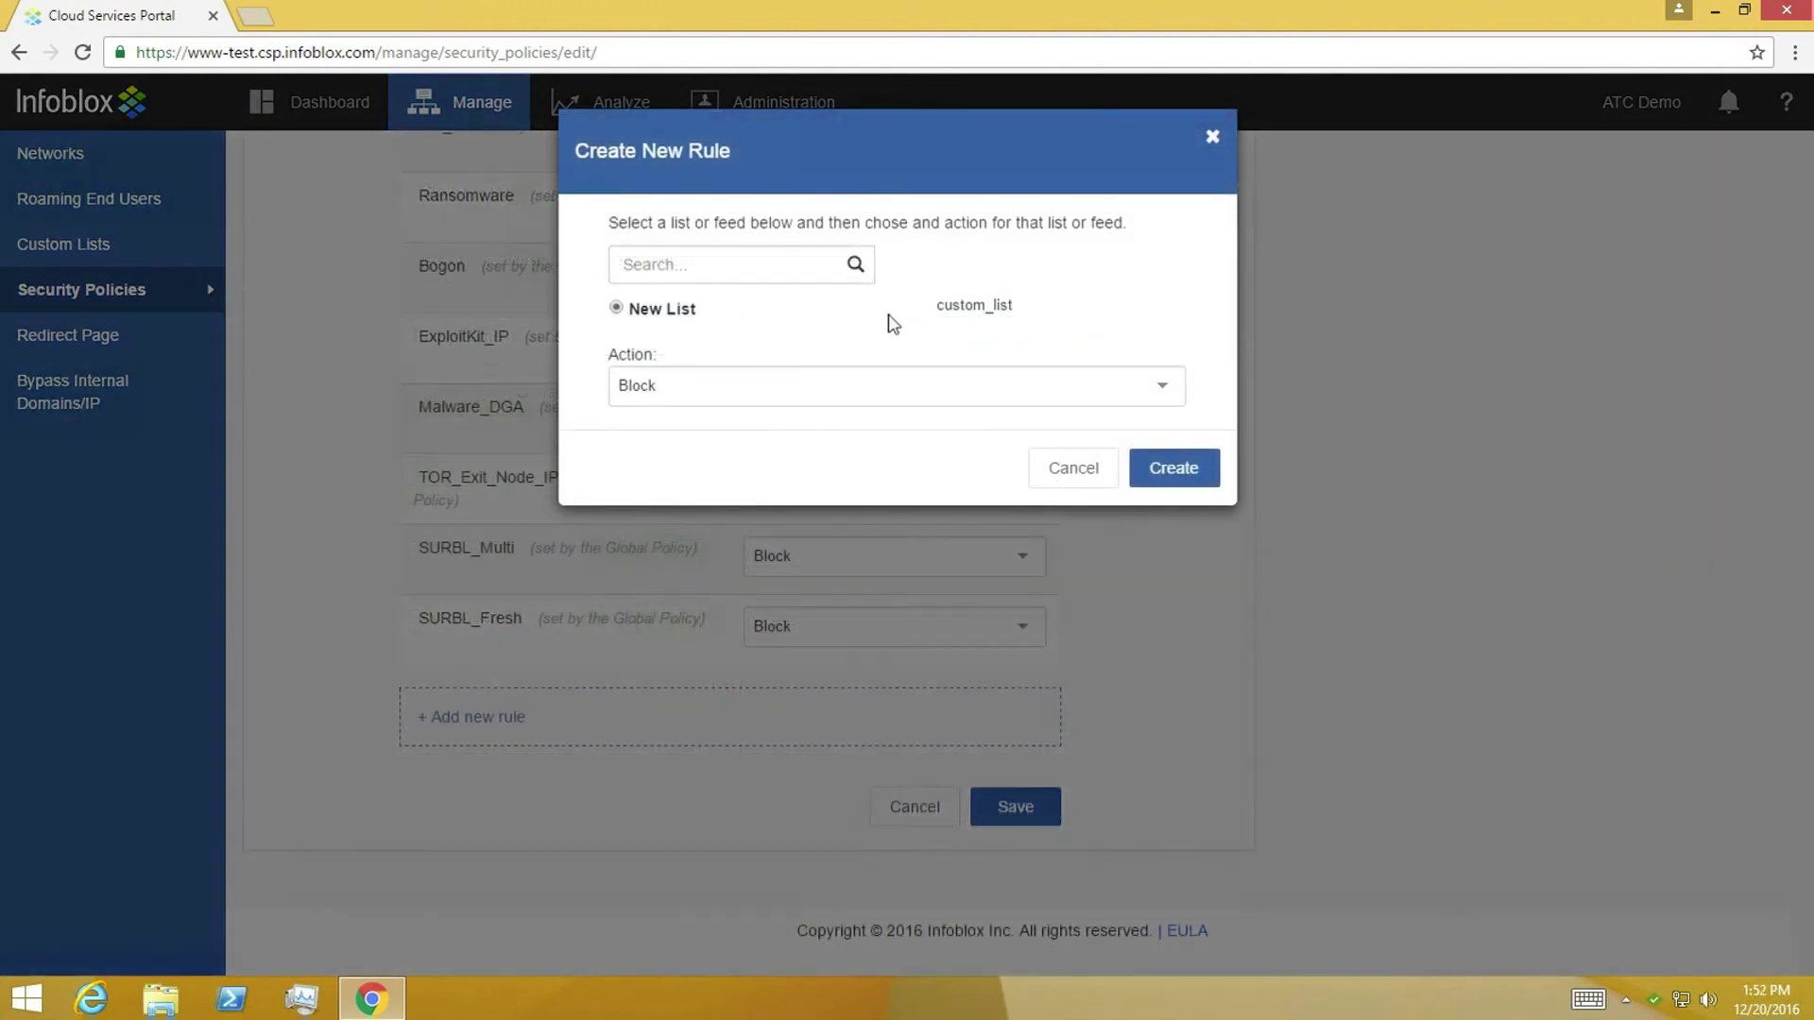
click(1164, 384)
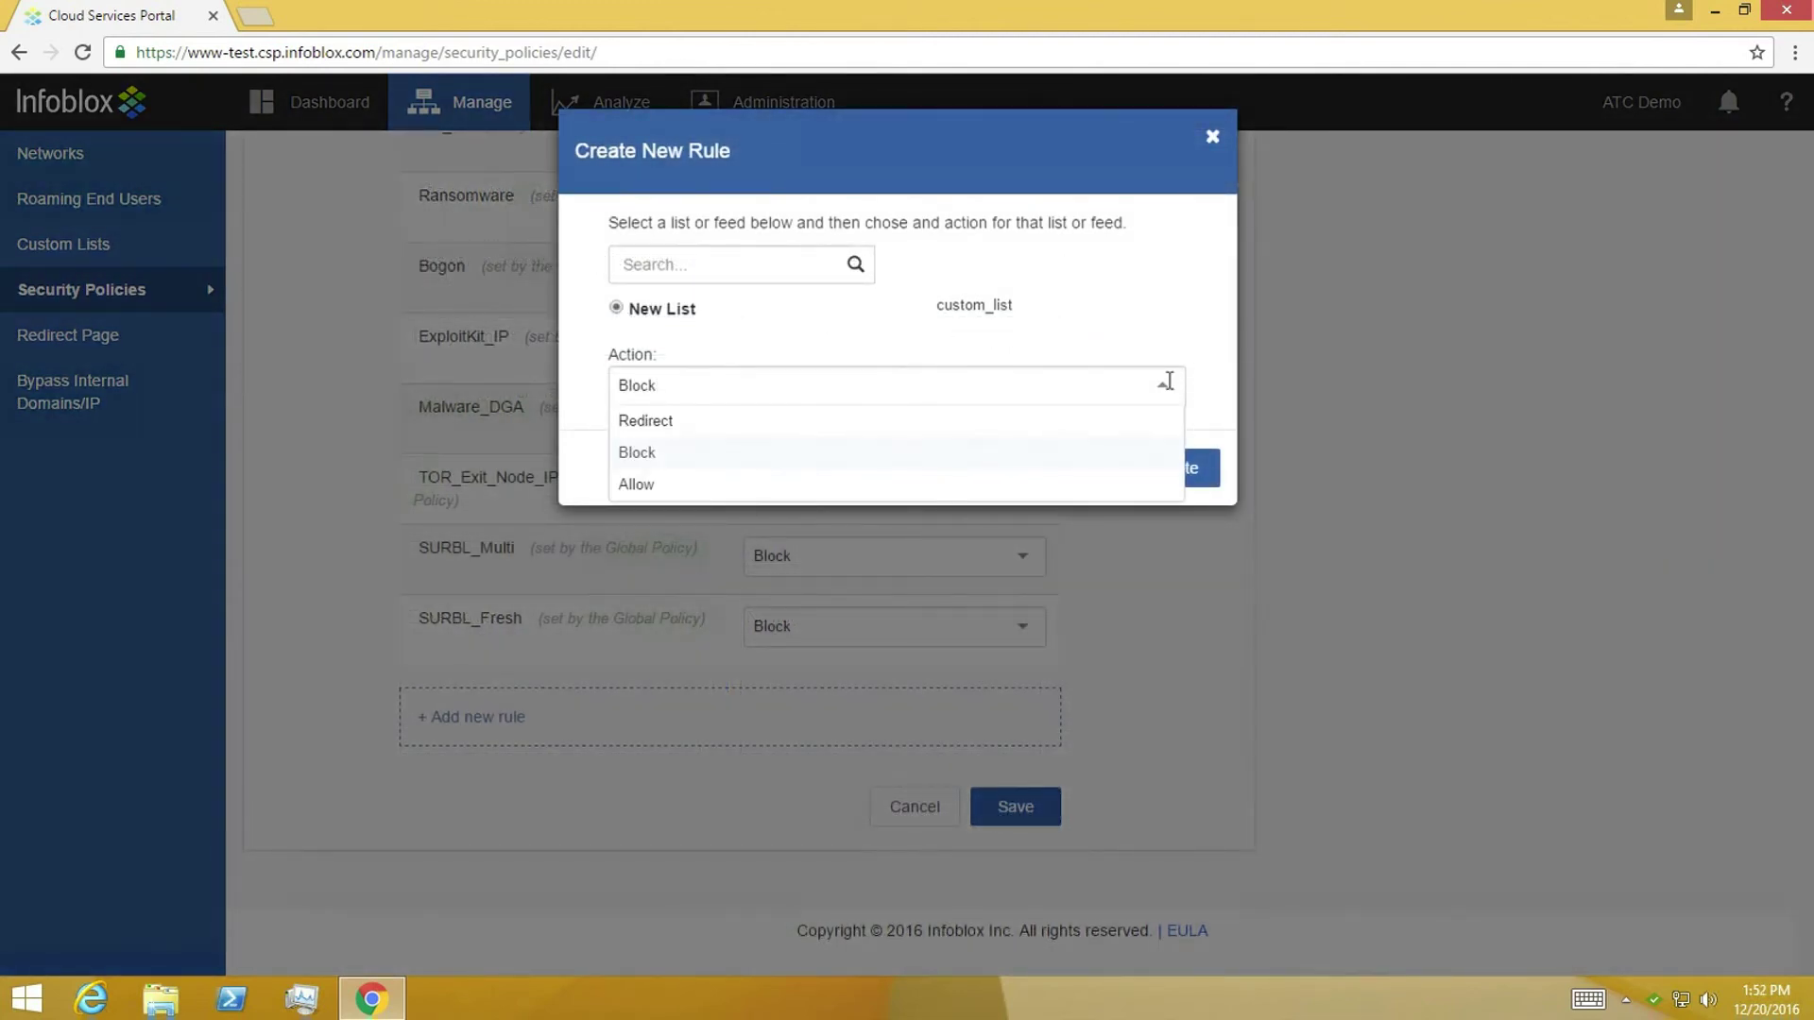
click(648, 486)
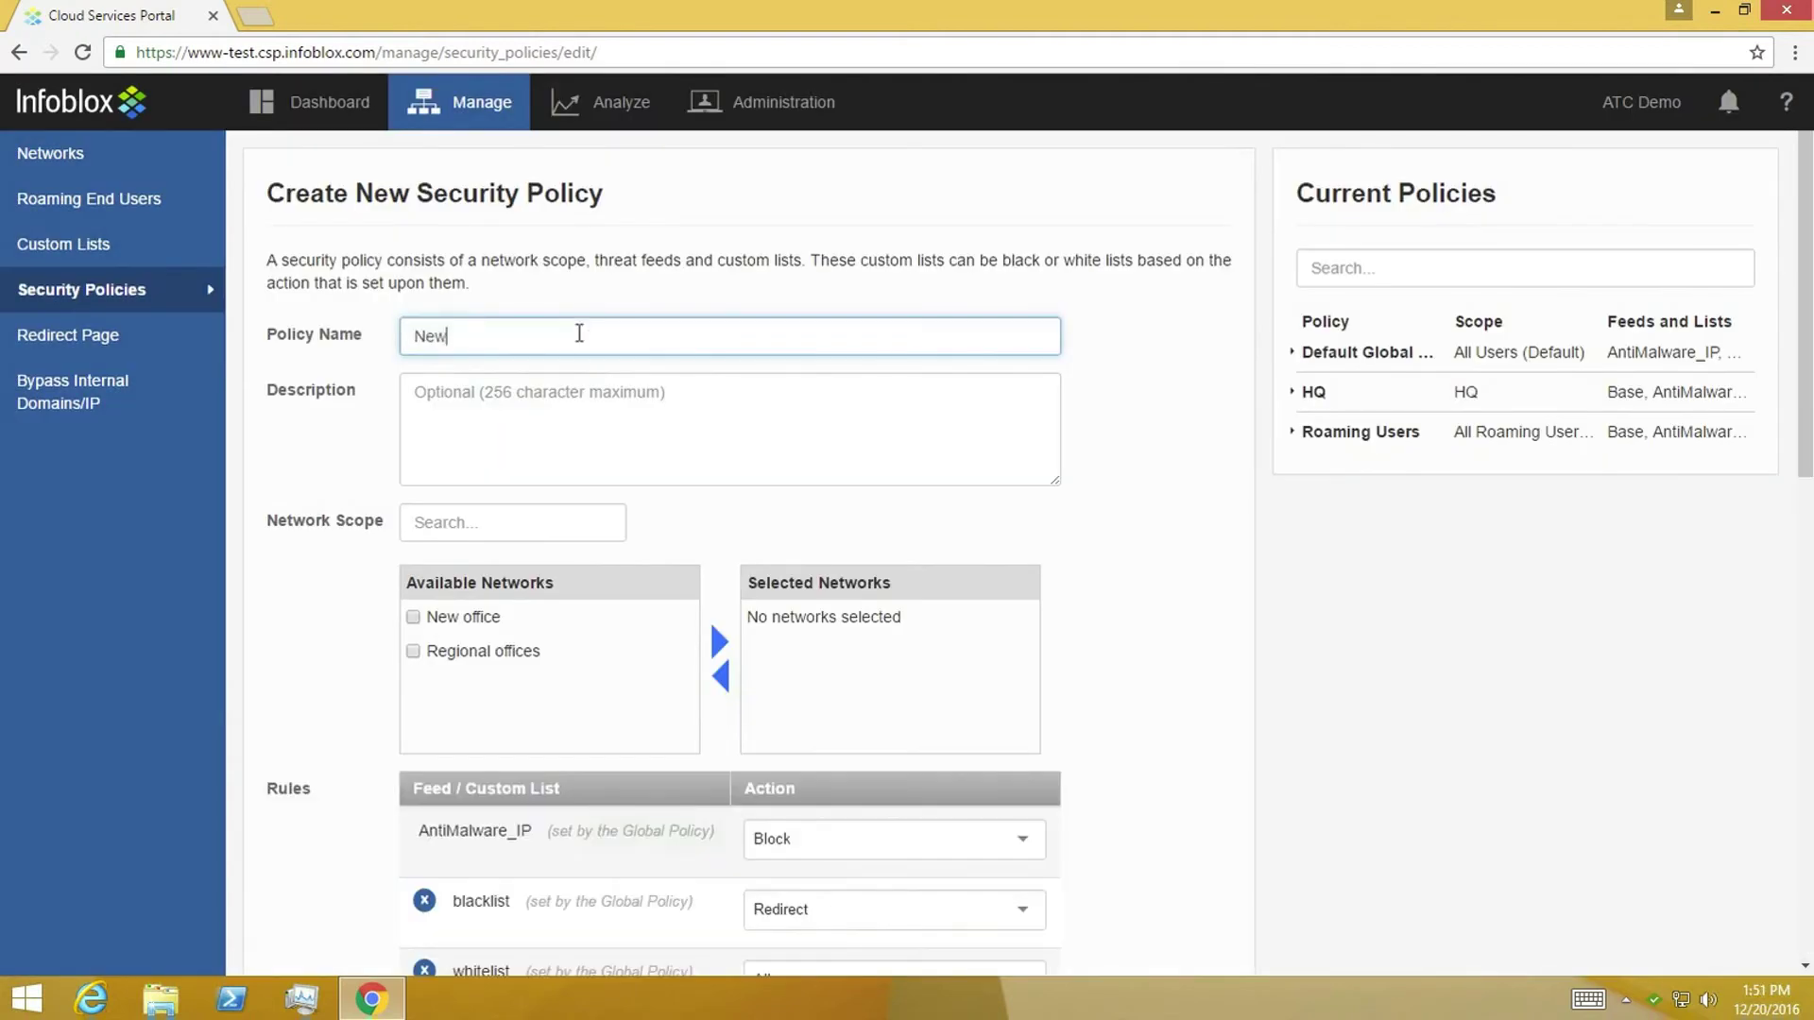
text(policy)
Add the New office network to the policy's selected networks
click(413, 617)
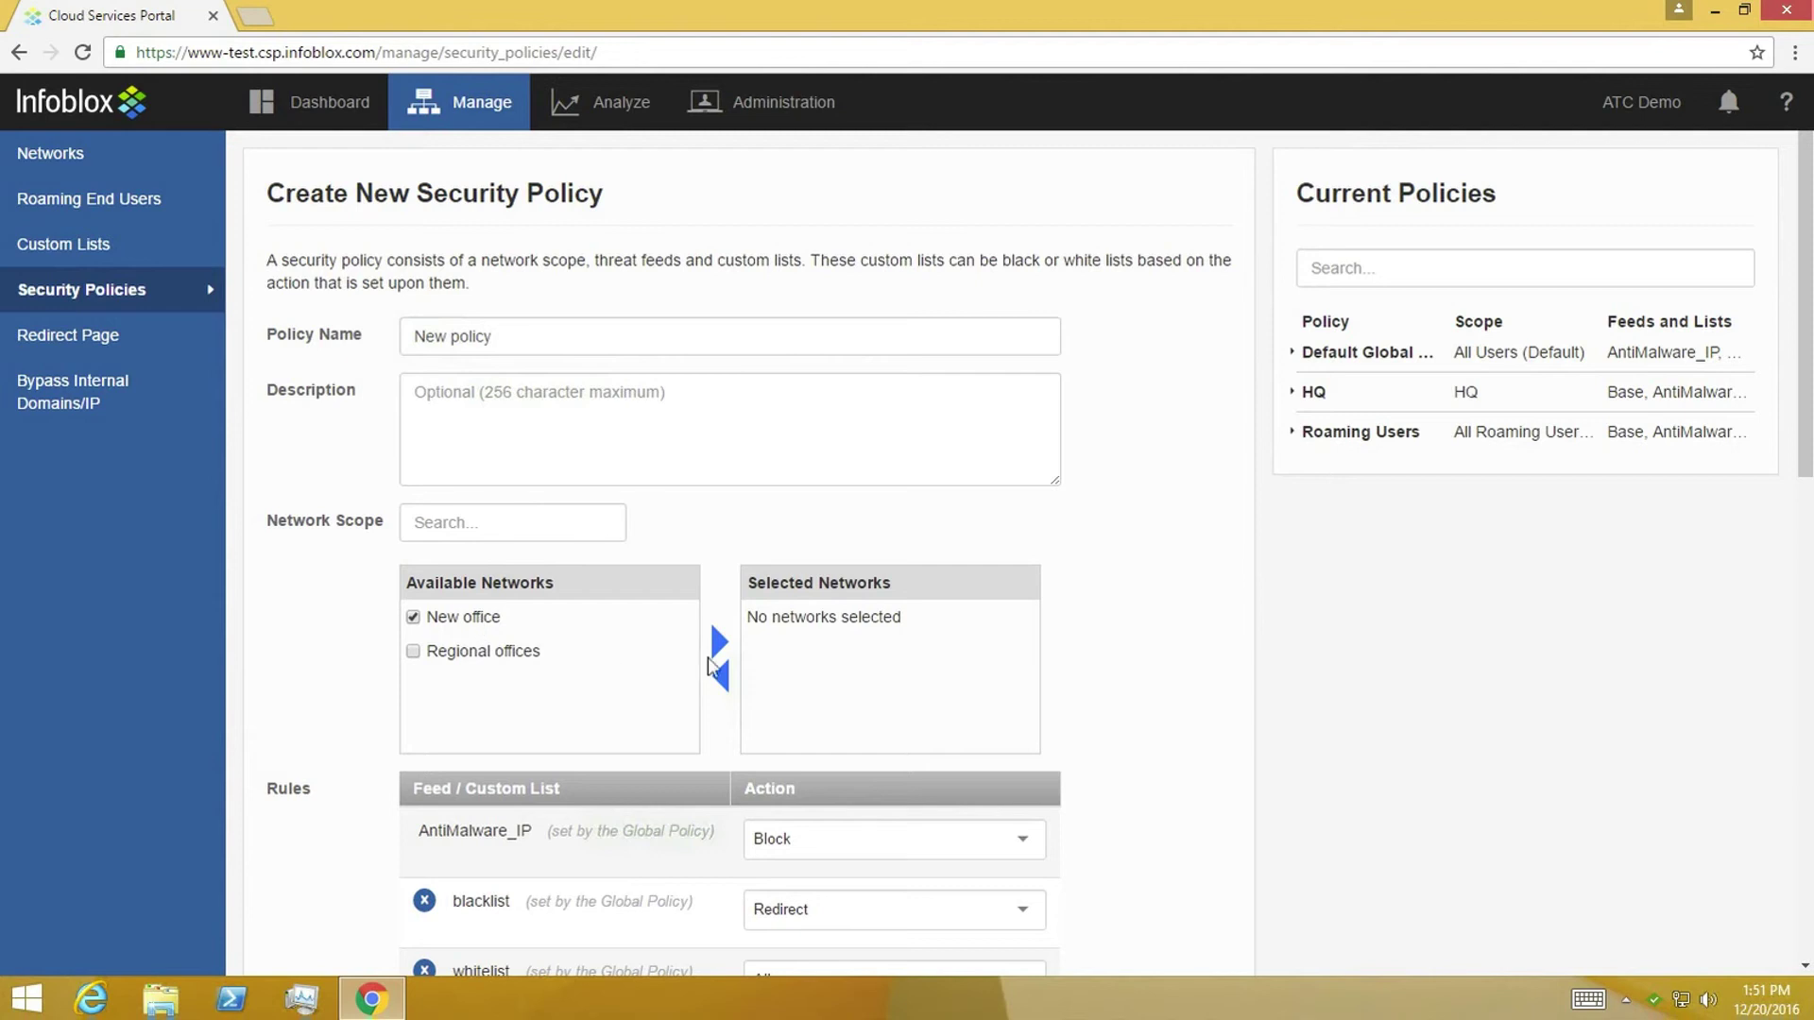
click(719, 642)
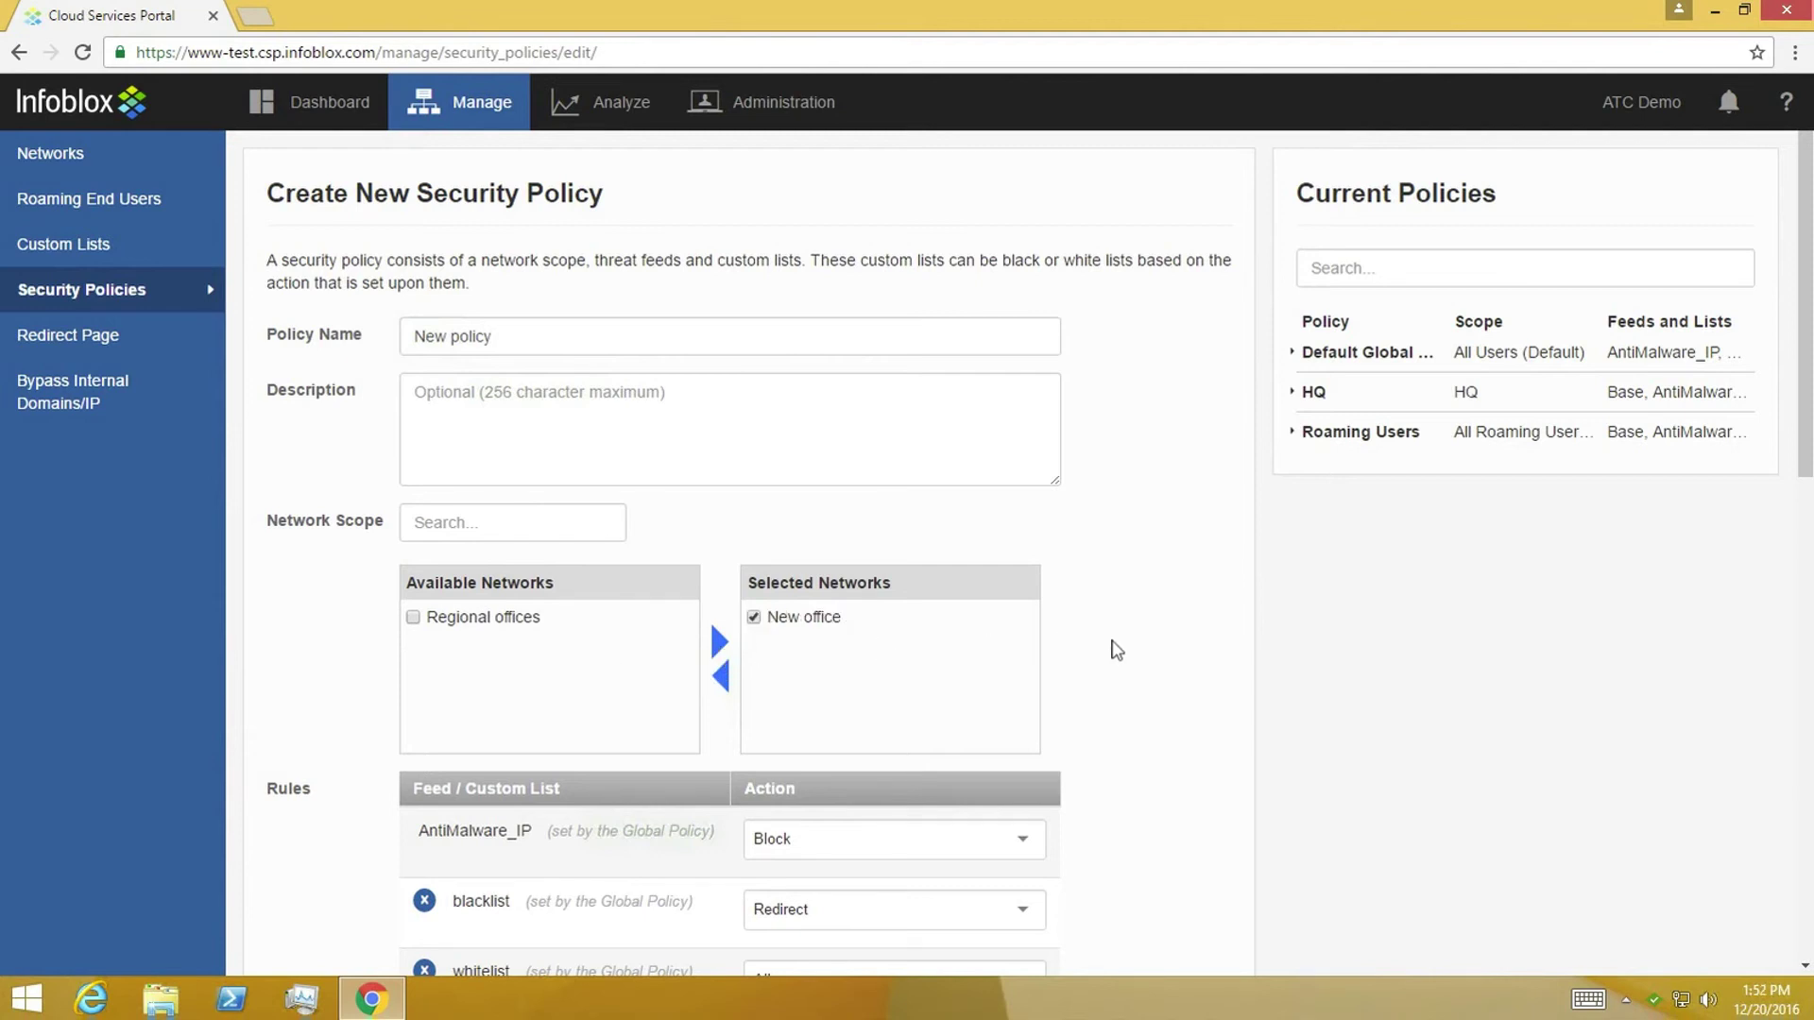
scroll(1117, 650, down, 5)
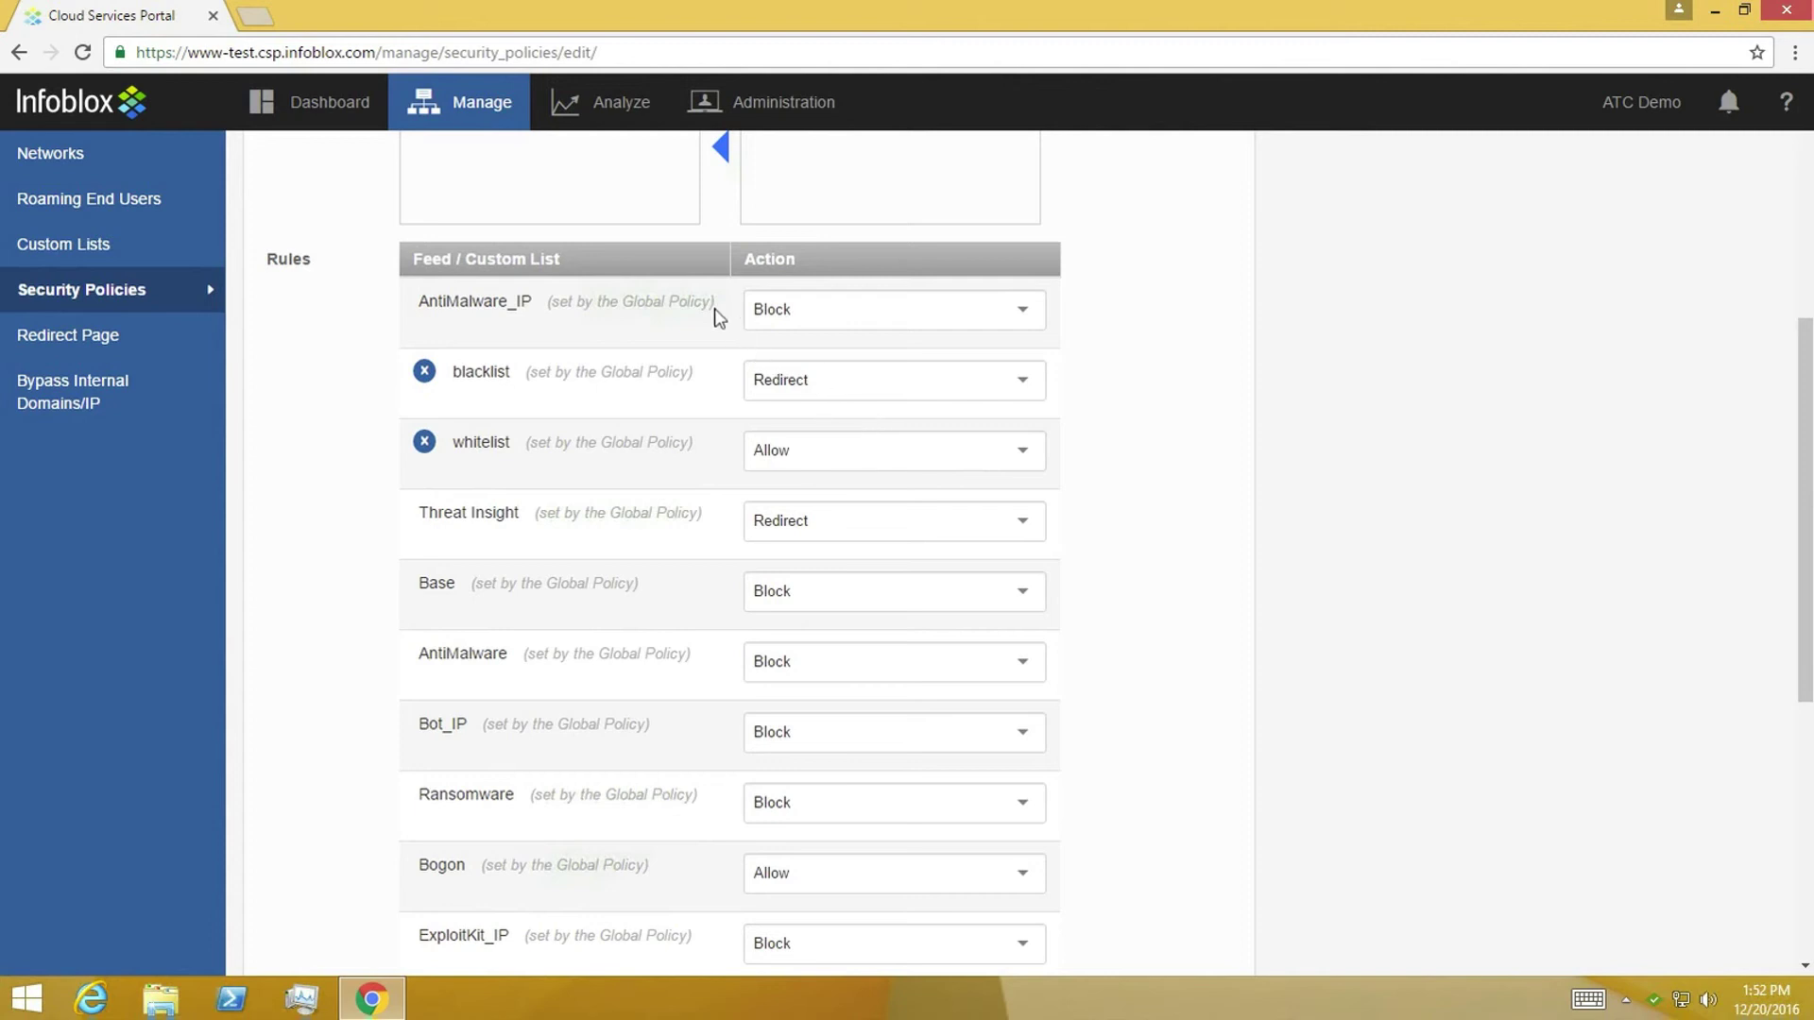
Override AntiMalware_IP to Allow and the Base feed to Redirect
click(801, 309)
click(796, 392)
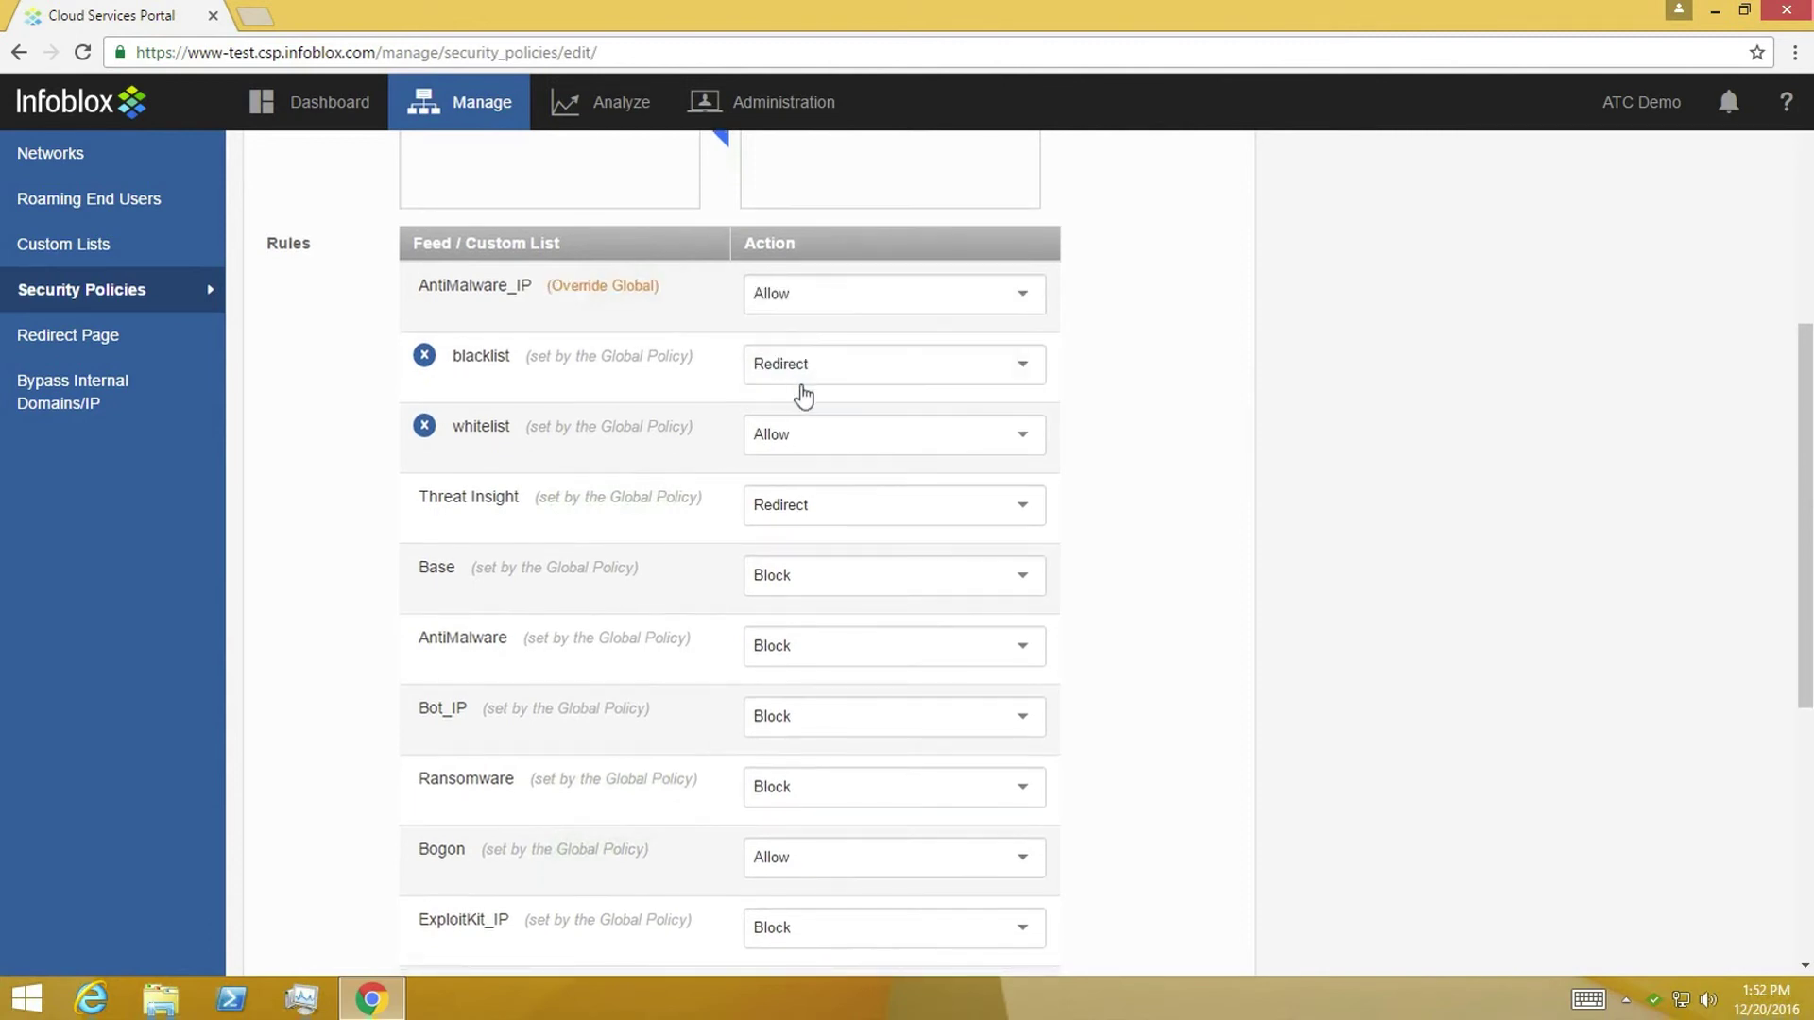
scroll(1075, 564, down, 2)
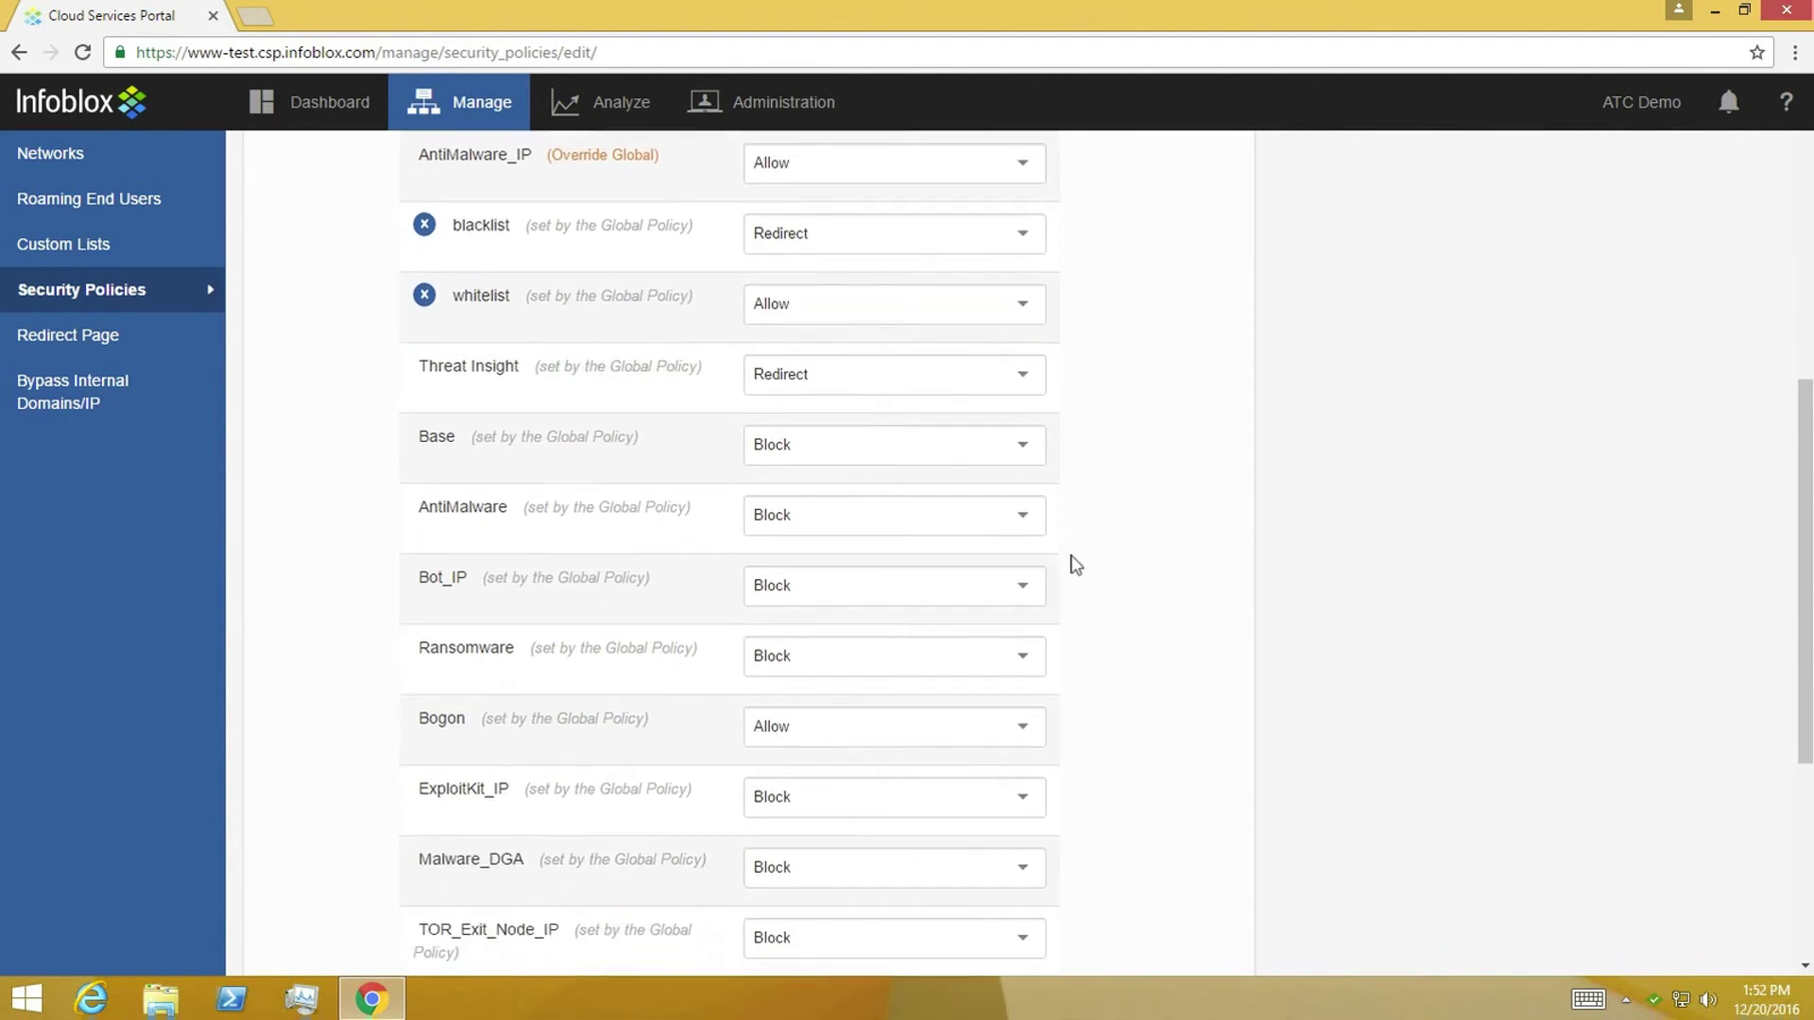
click(923, 370)
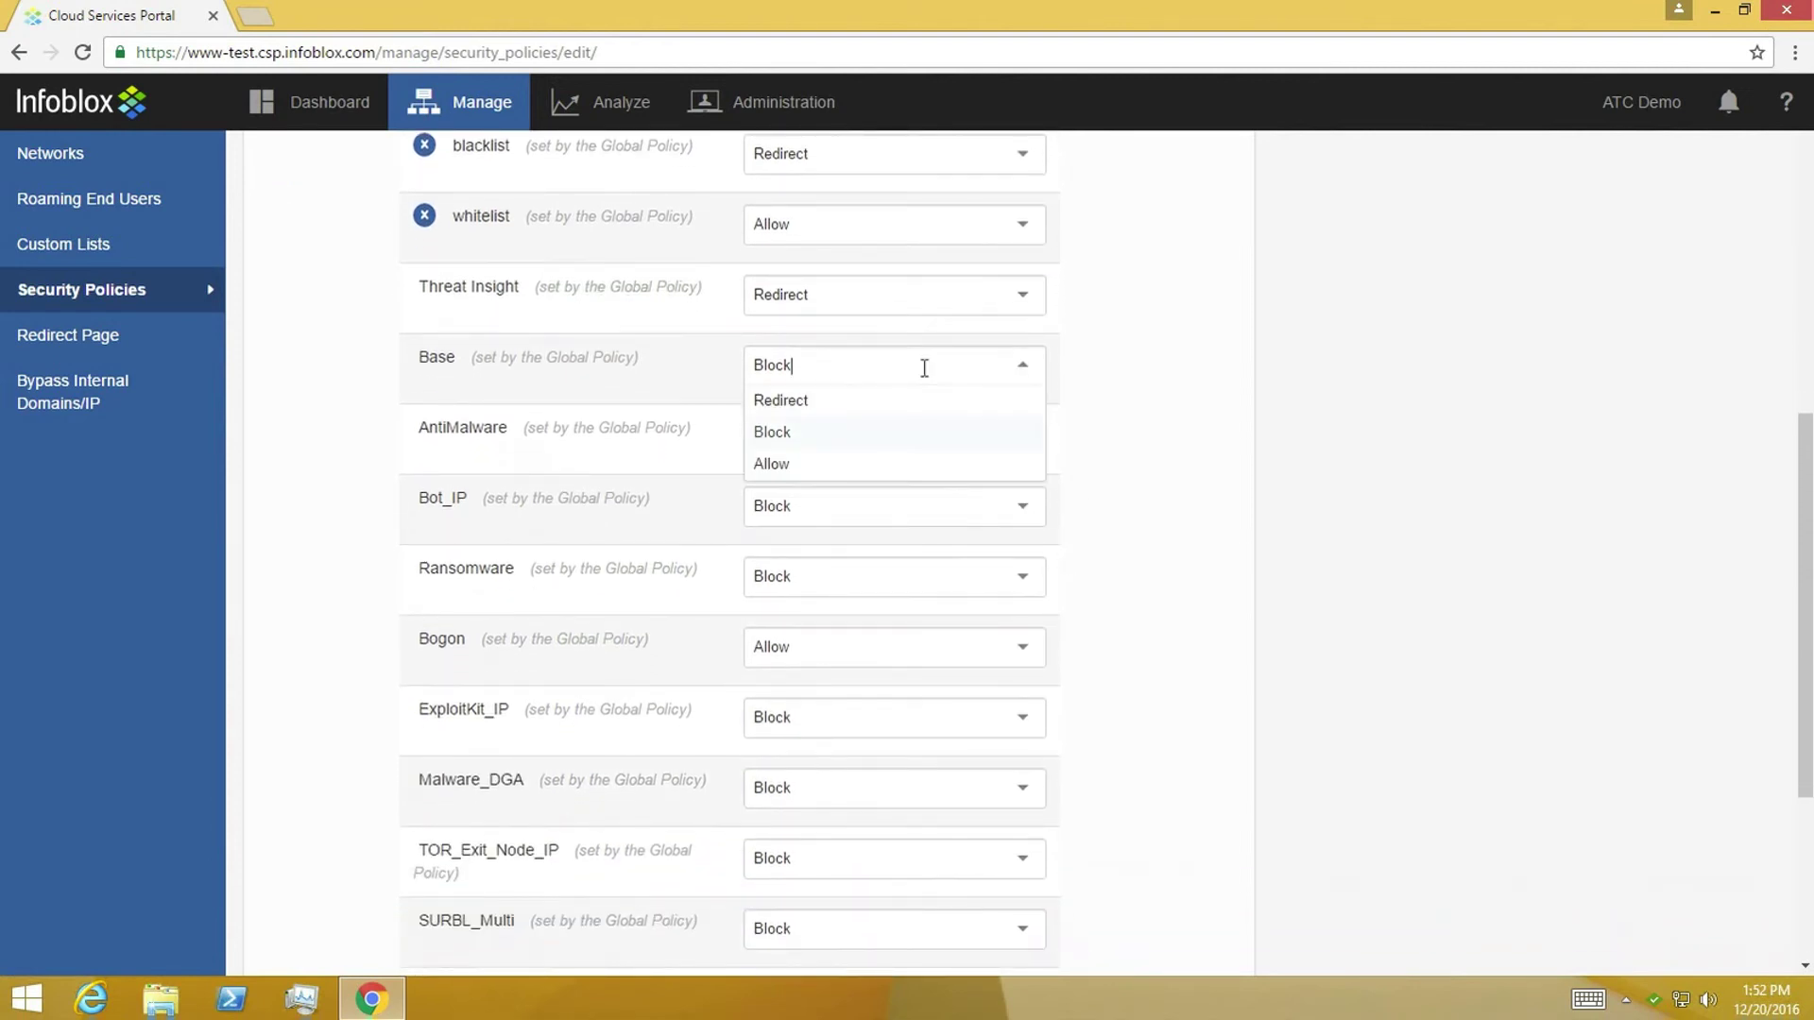
click(853, 408)
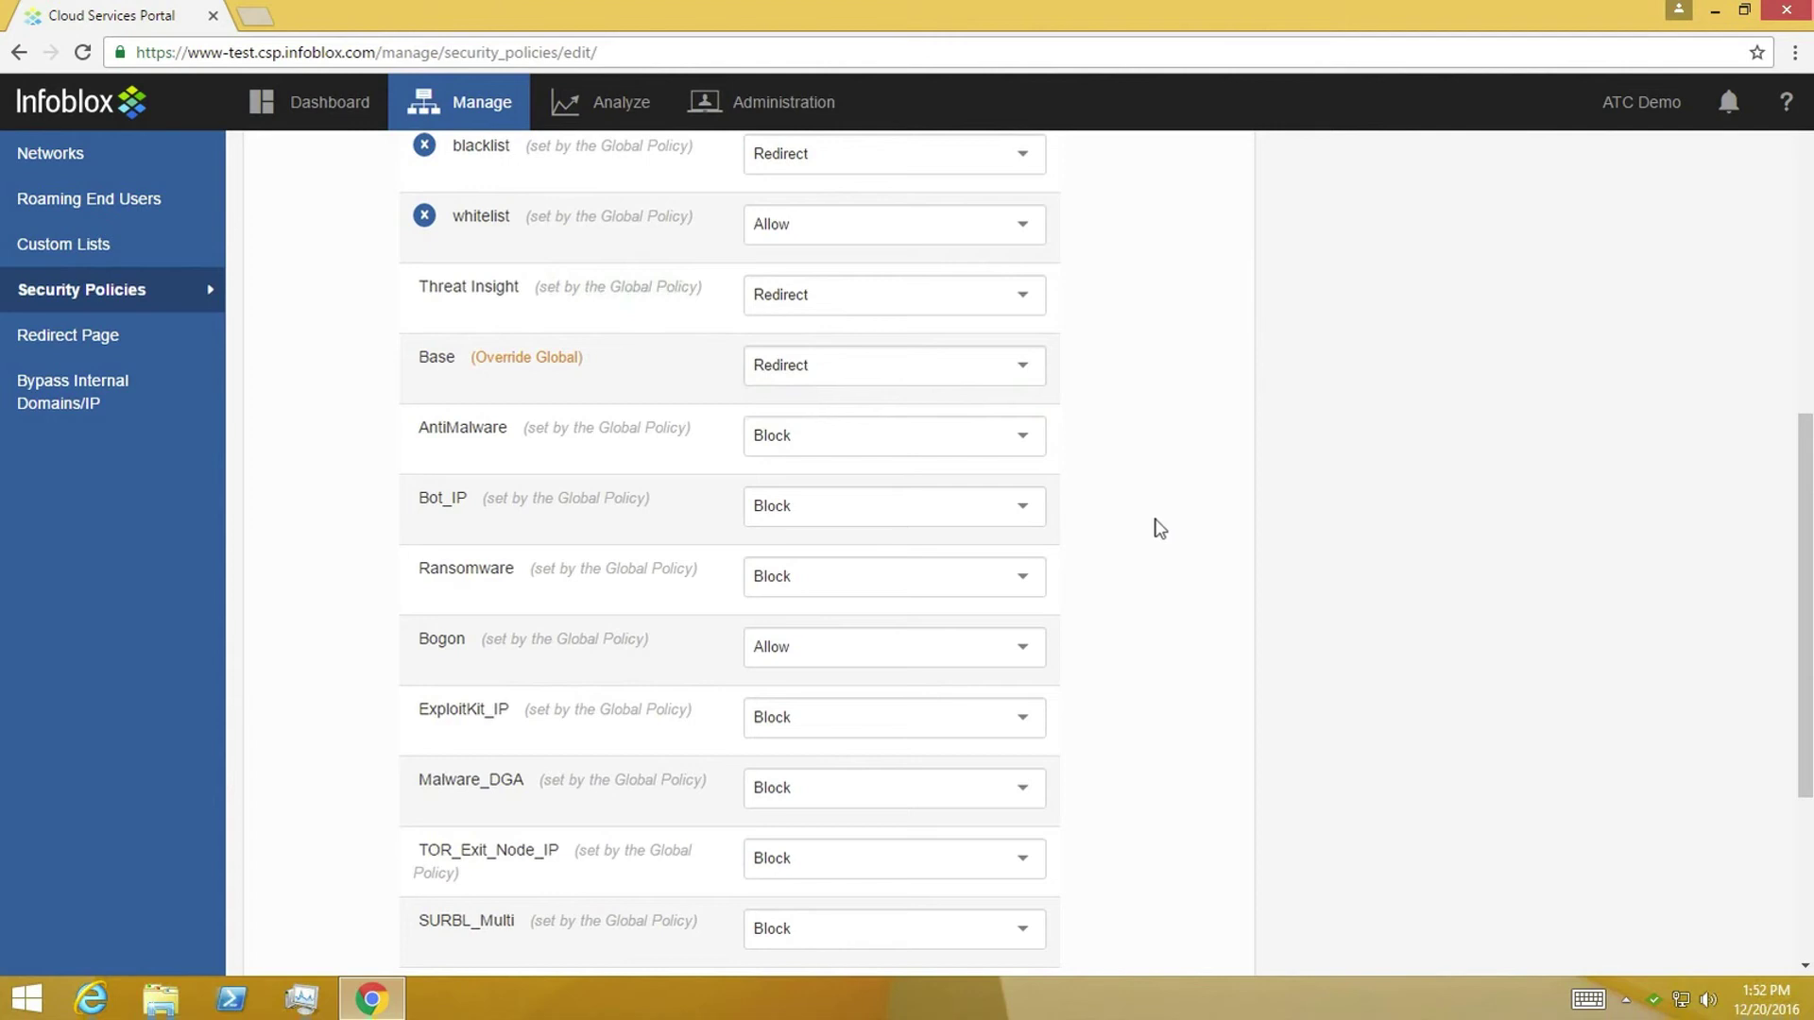
scroll(1159, 526, down, 4)
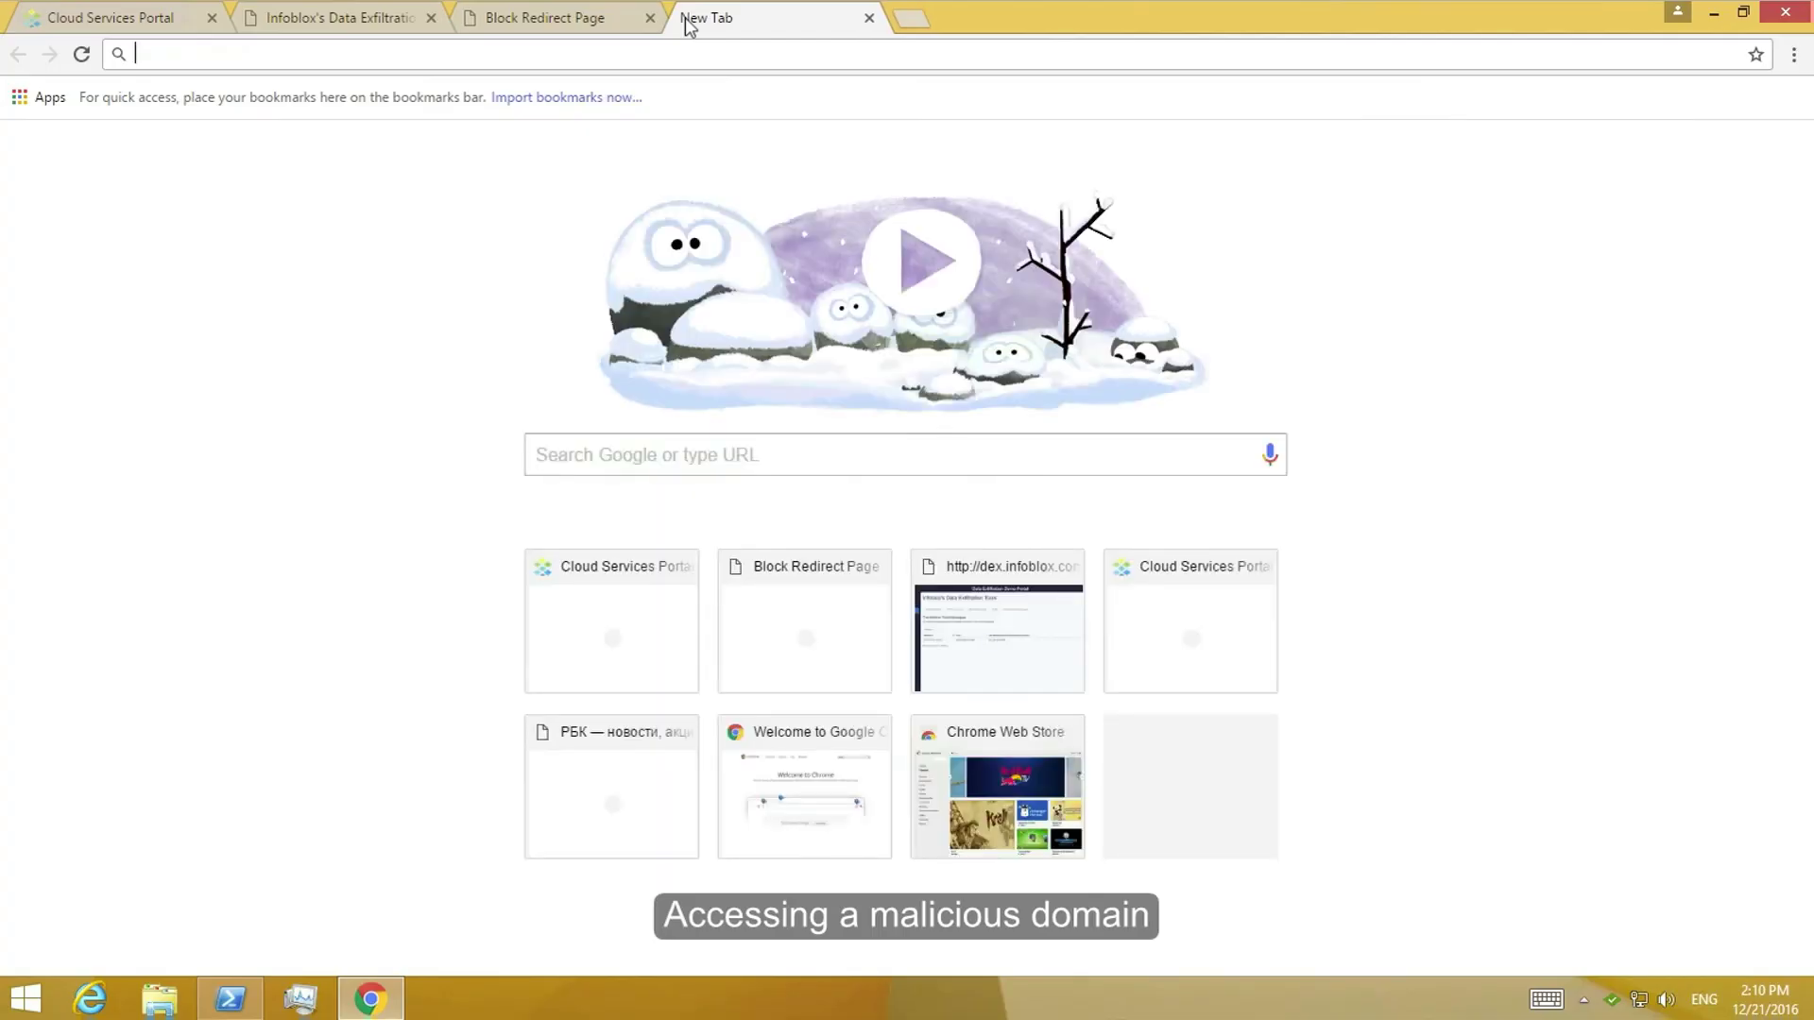
Load example.com in Chrome to confirm the blacklisted site is blocked
text(example.c)
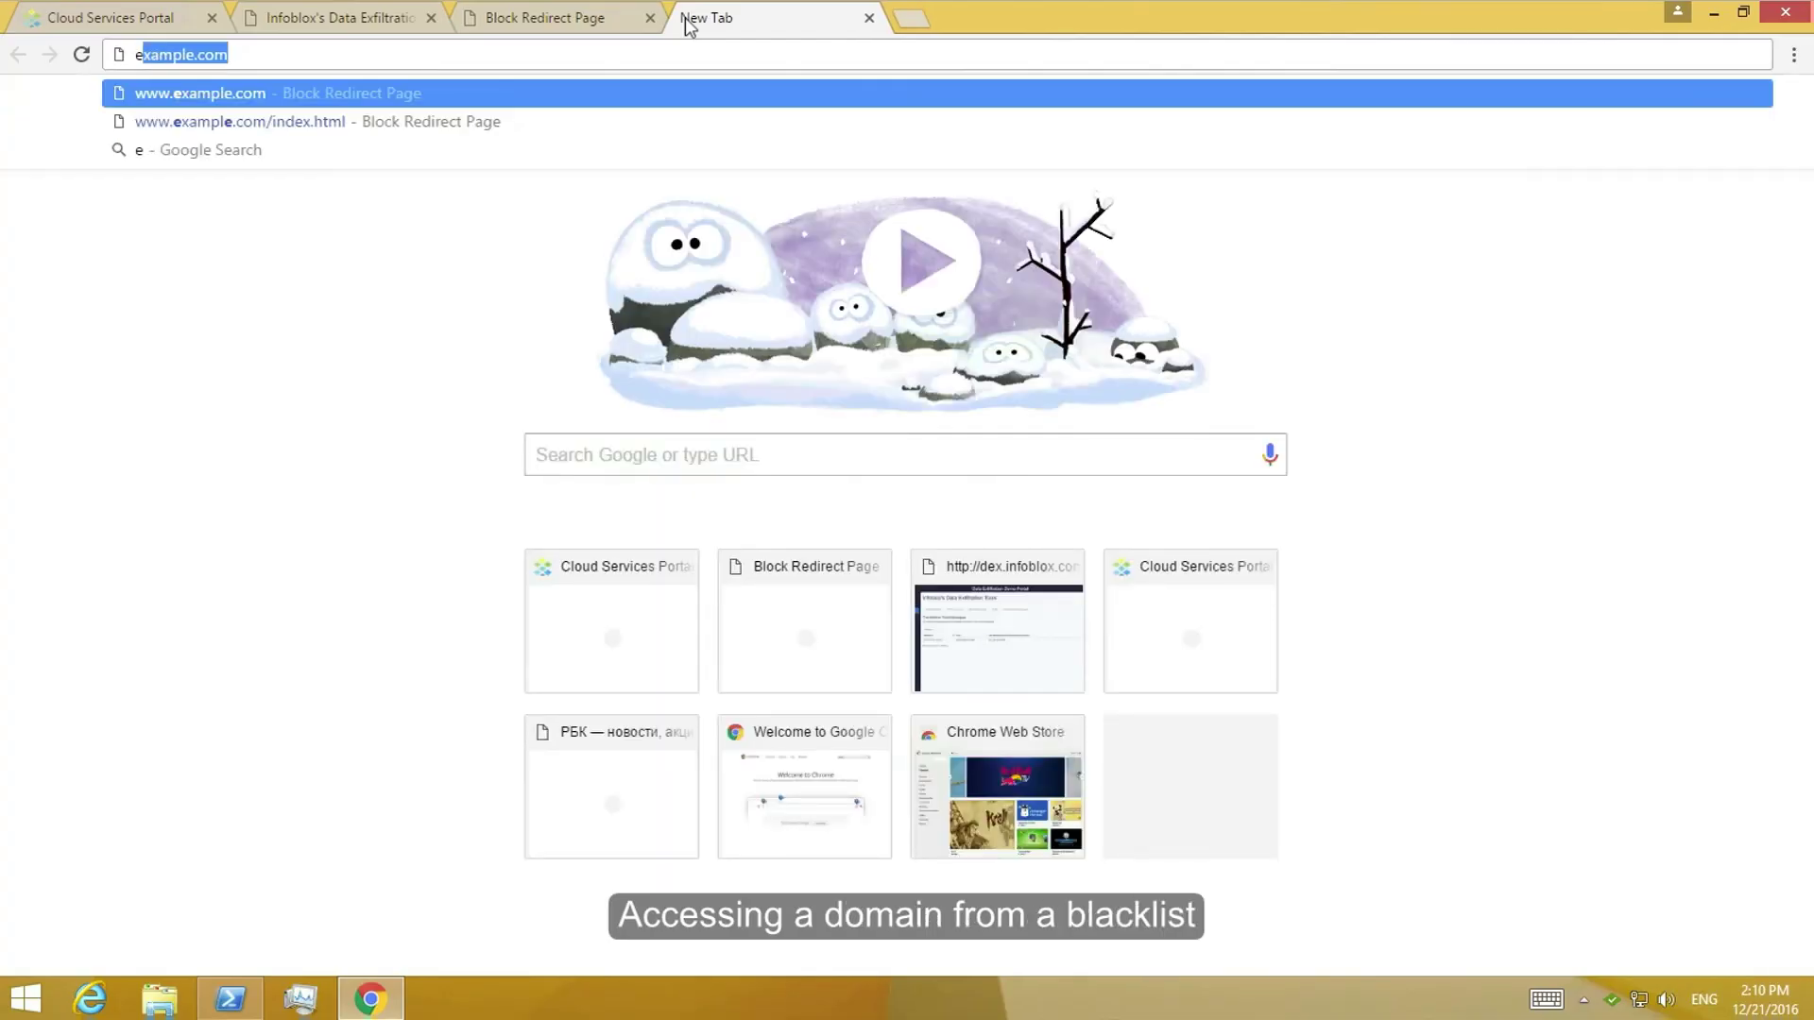
text(om)
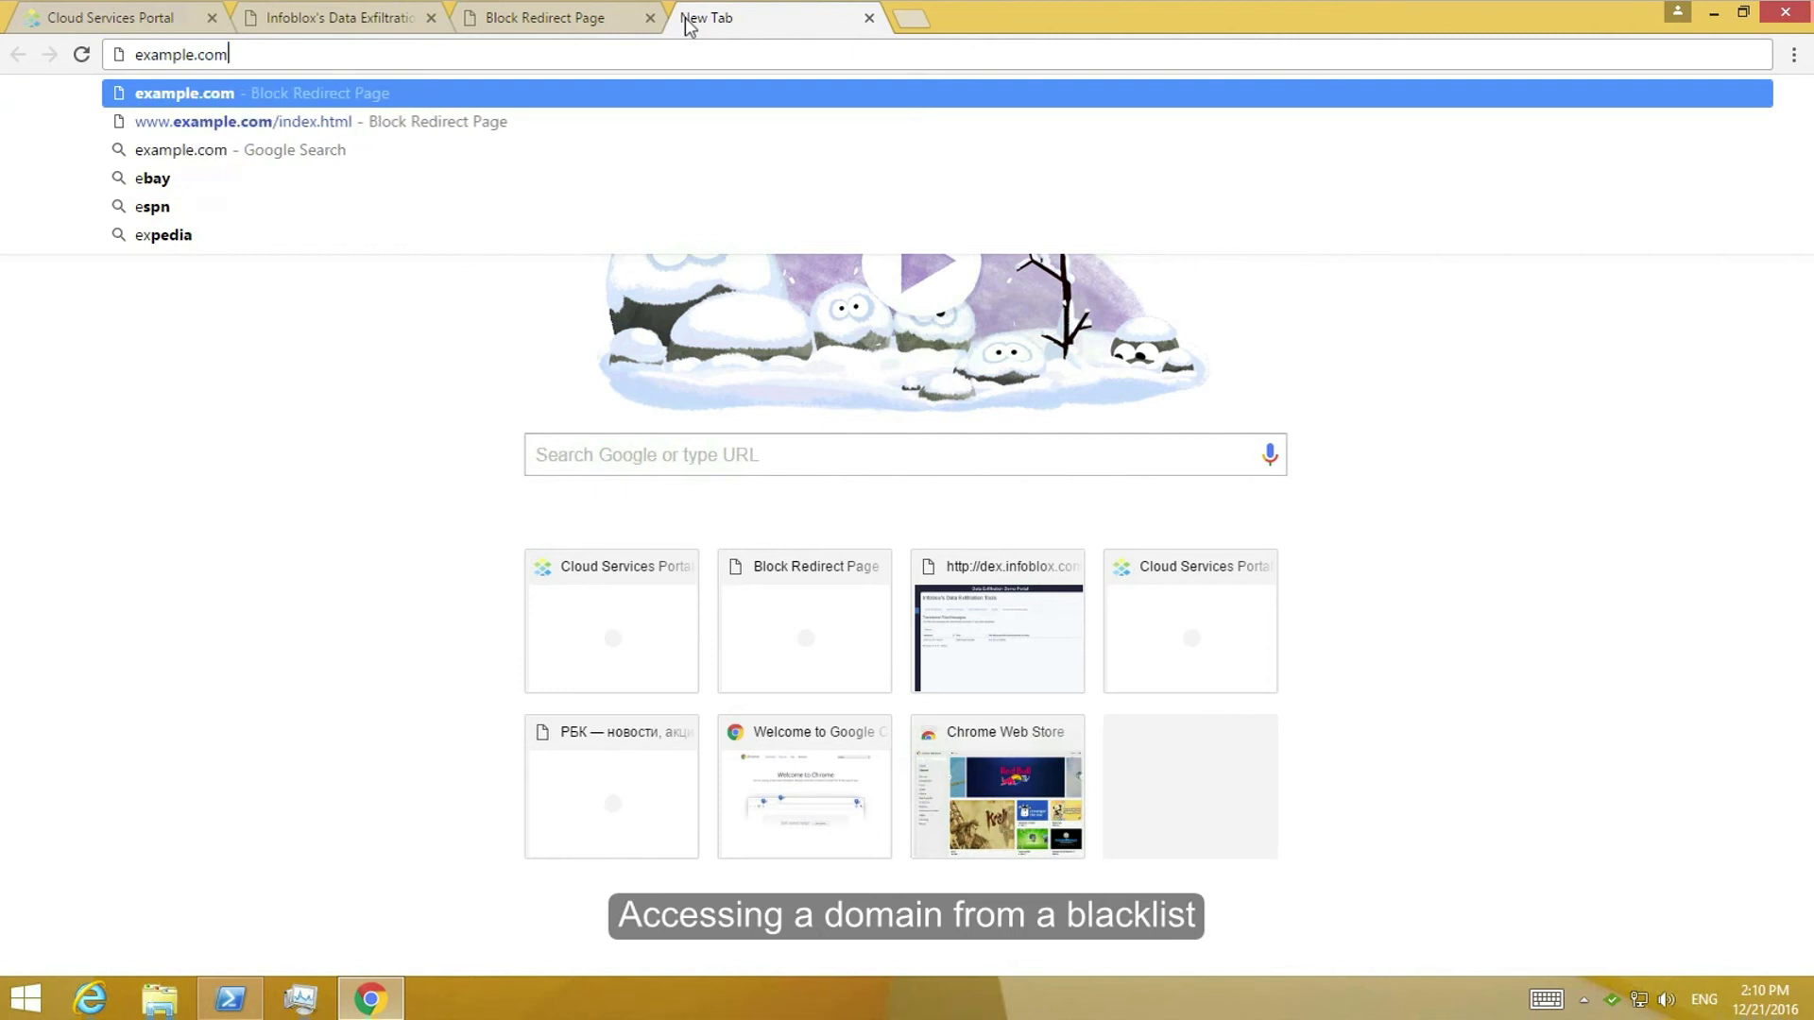
key(Return)
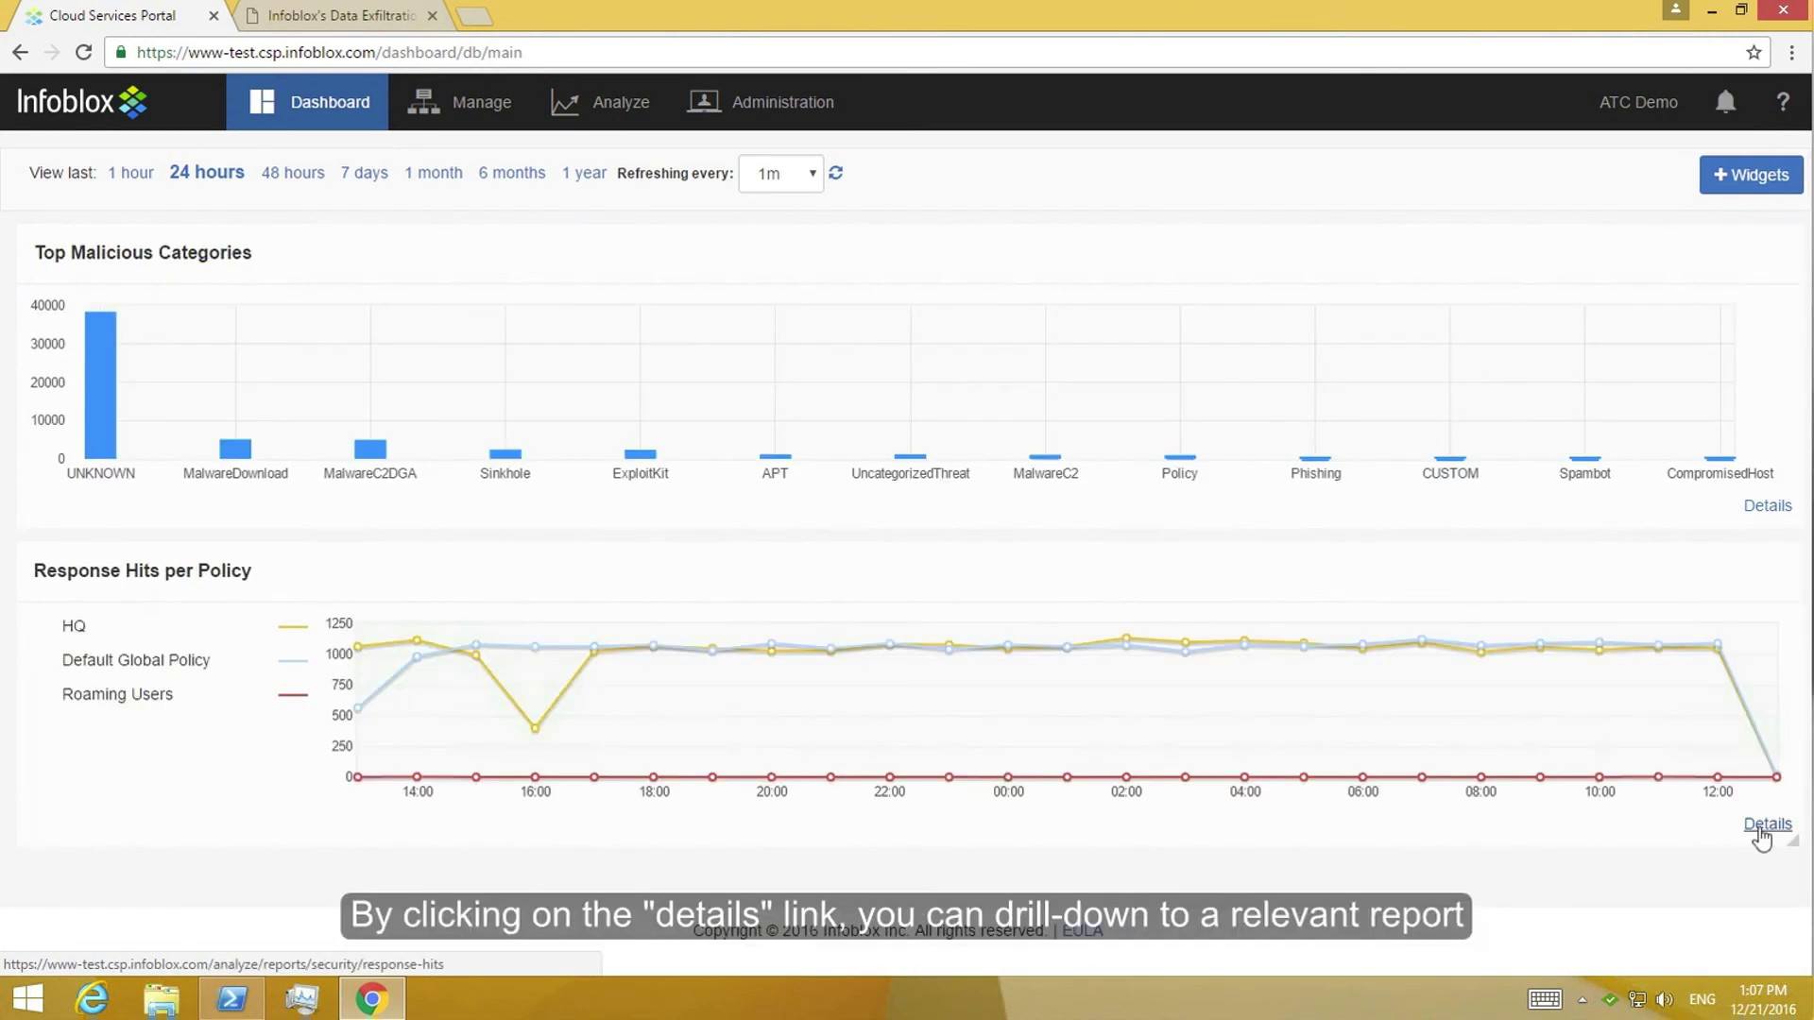
Open the Response Hits details and list the clients blocked for MalwareDownload
click(1763, 818)
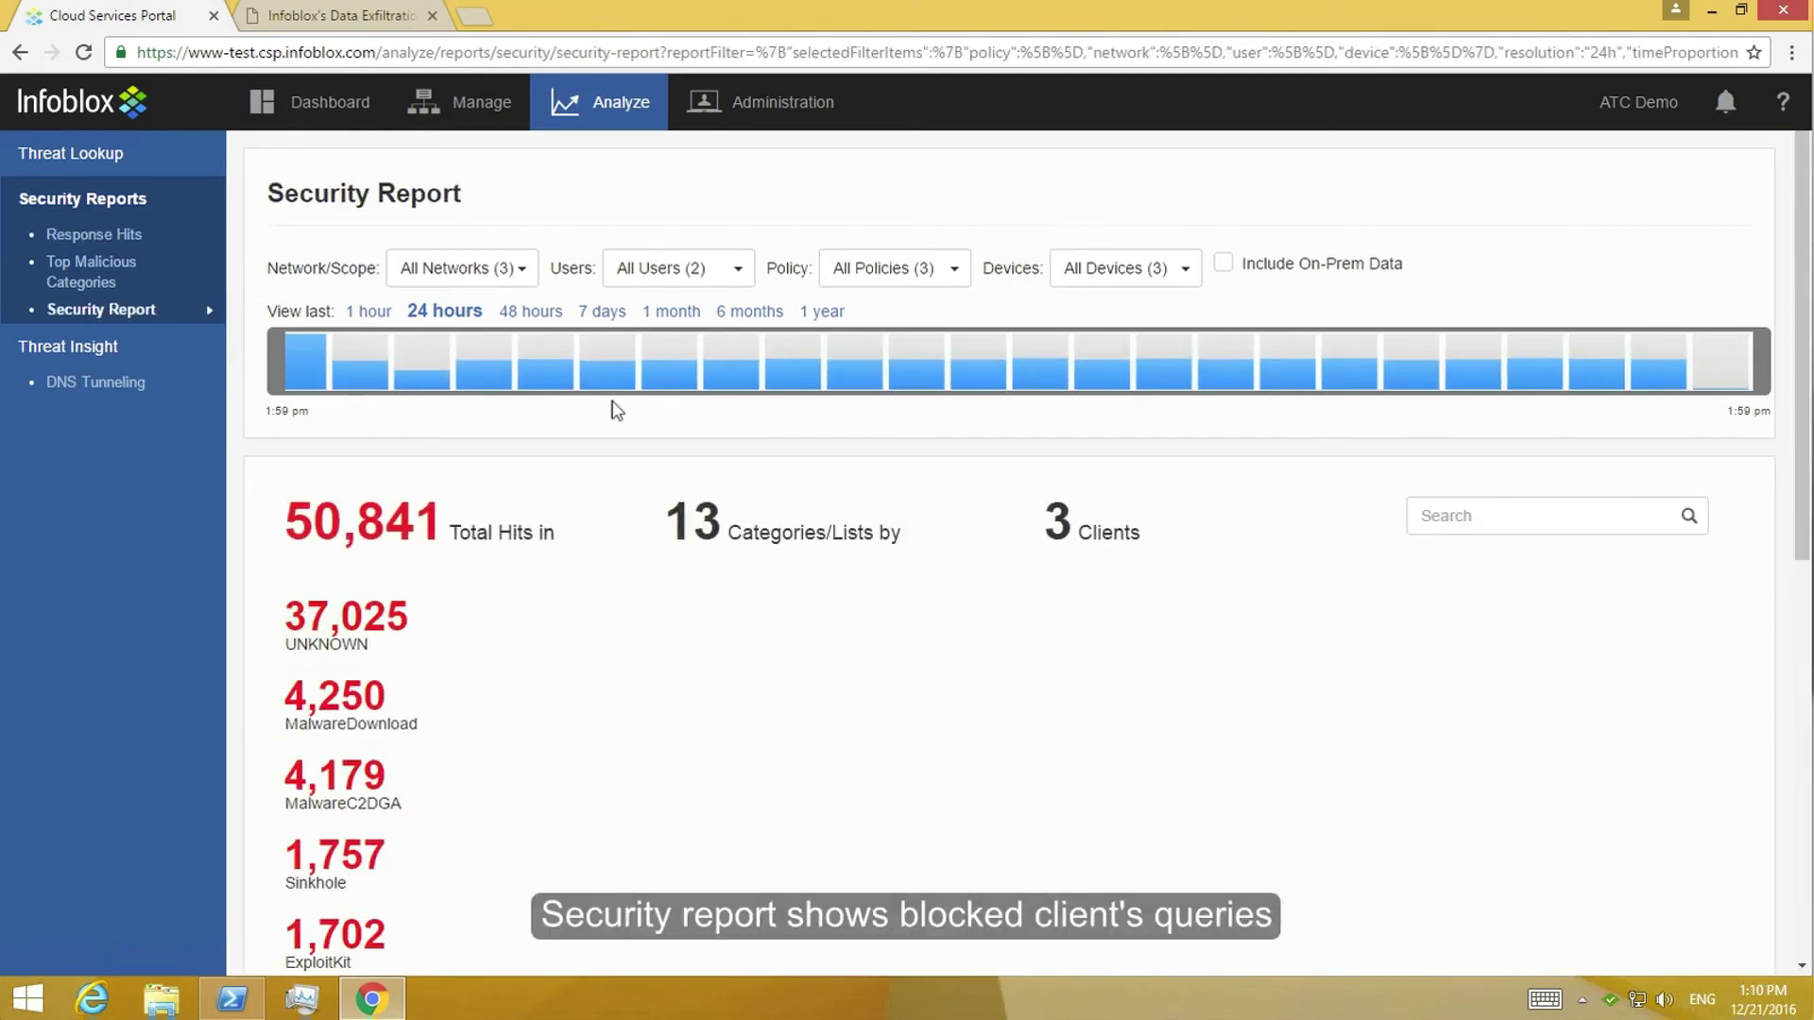
click(367, 709)
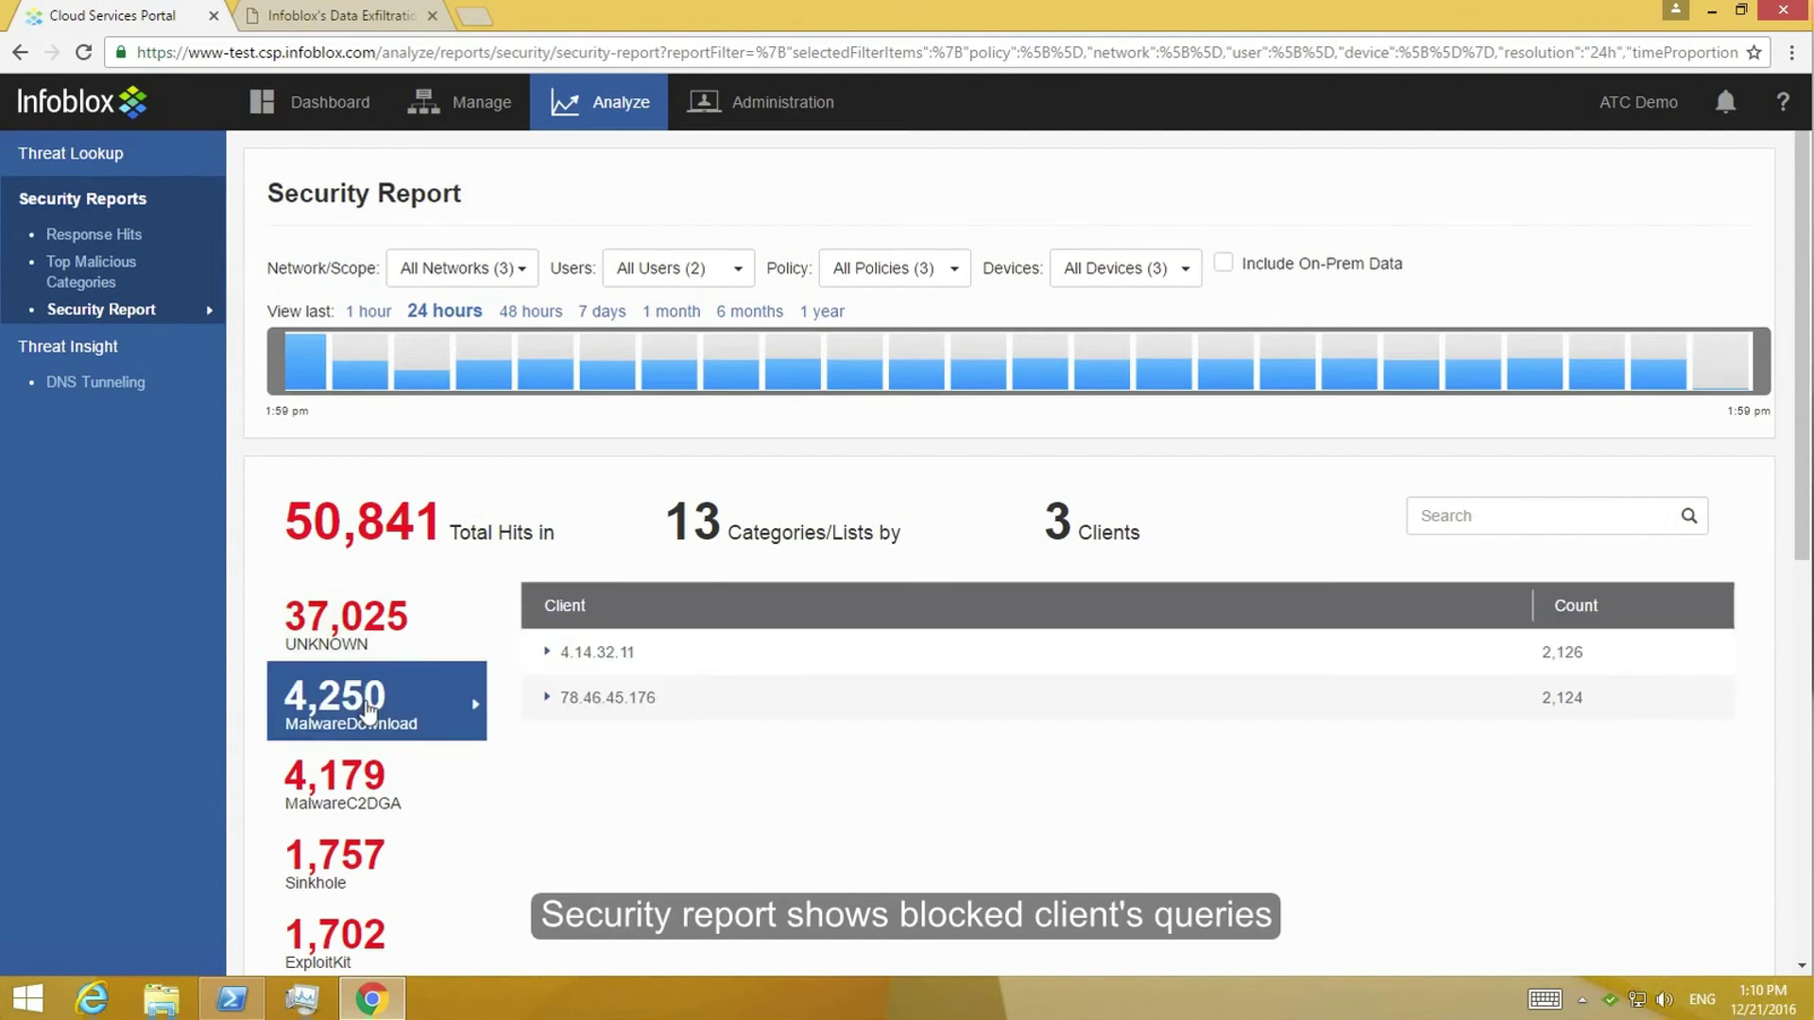
click(548, 653)
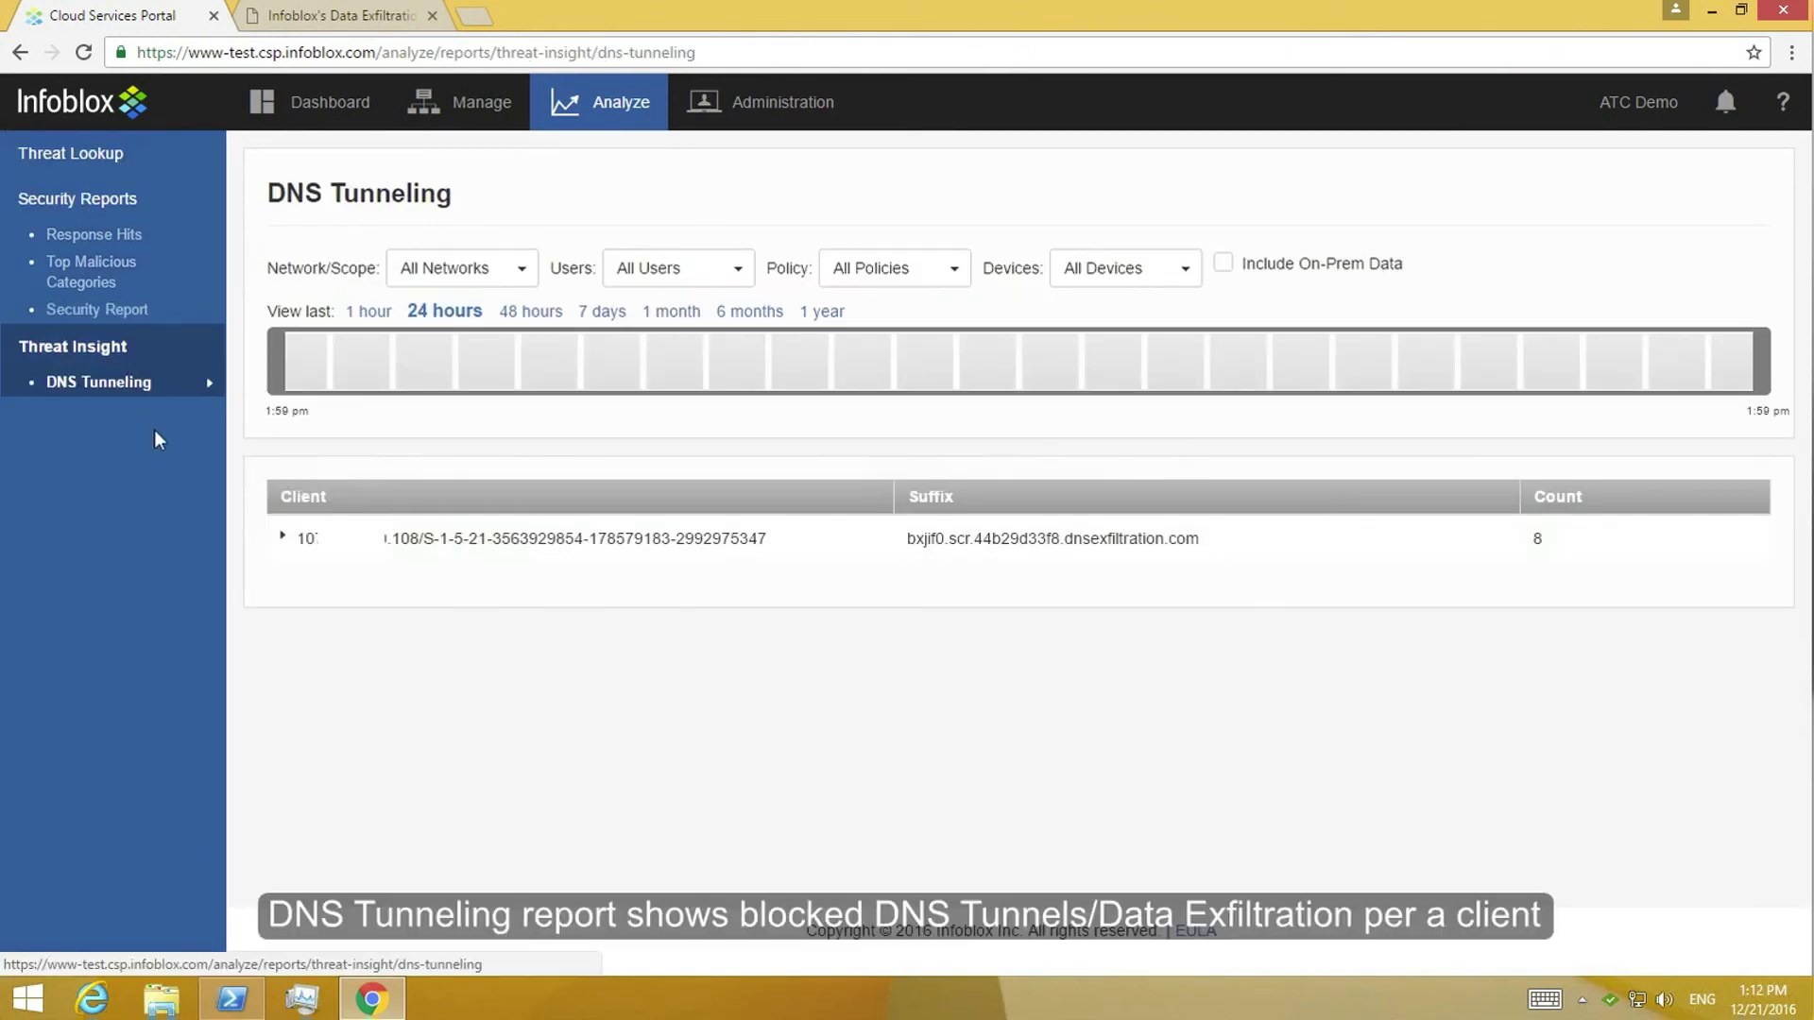
Inspect the client's blocked tunneling domains and extend the DNS Tunneling report to 7 days
click(283, 537)
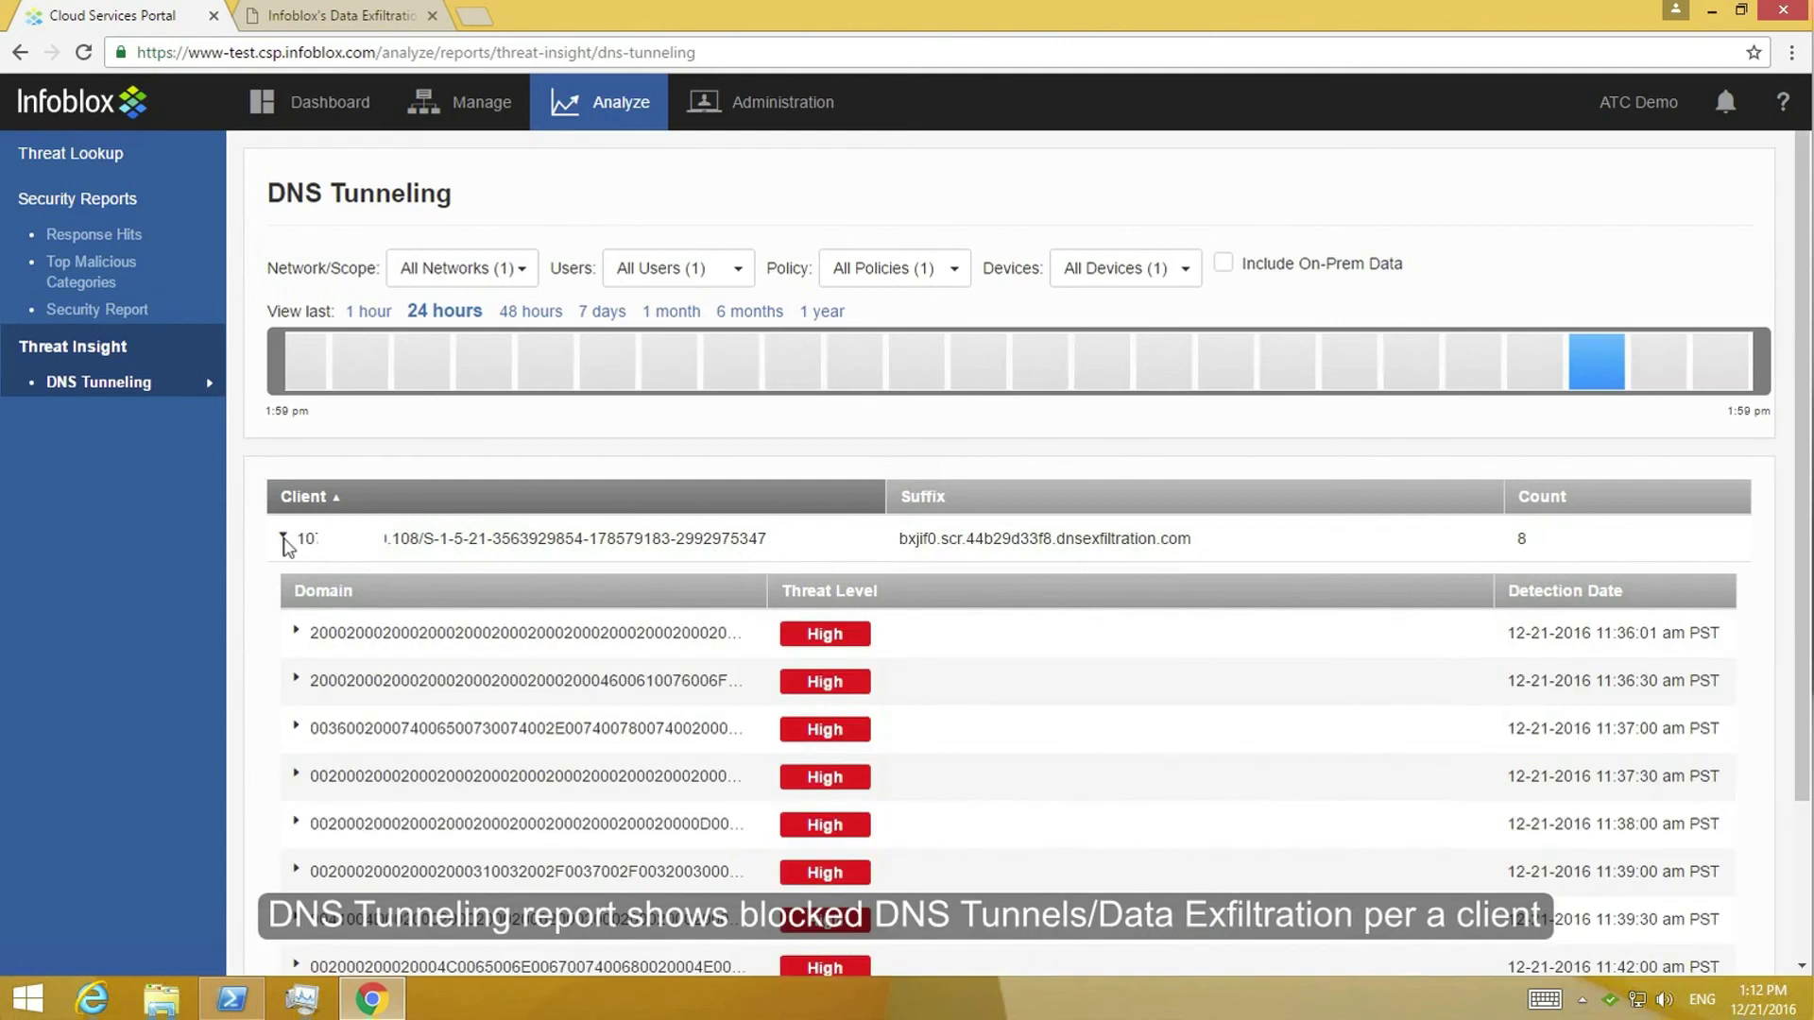
click(284, 538)
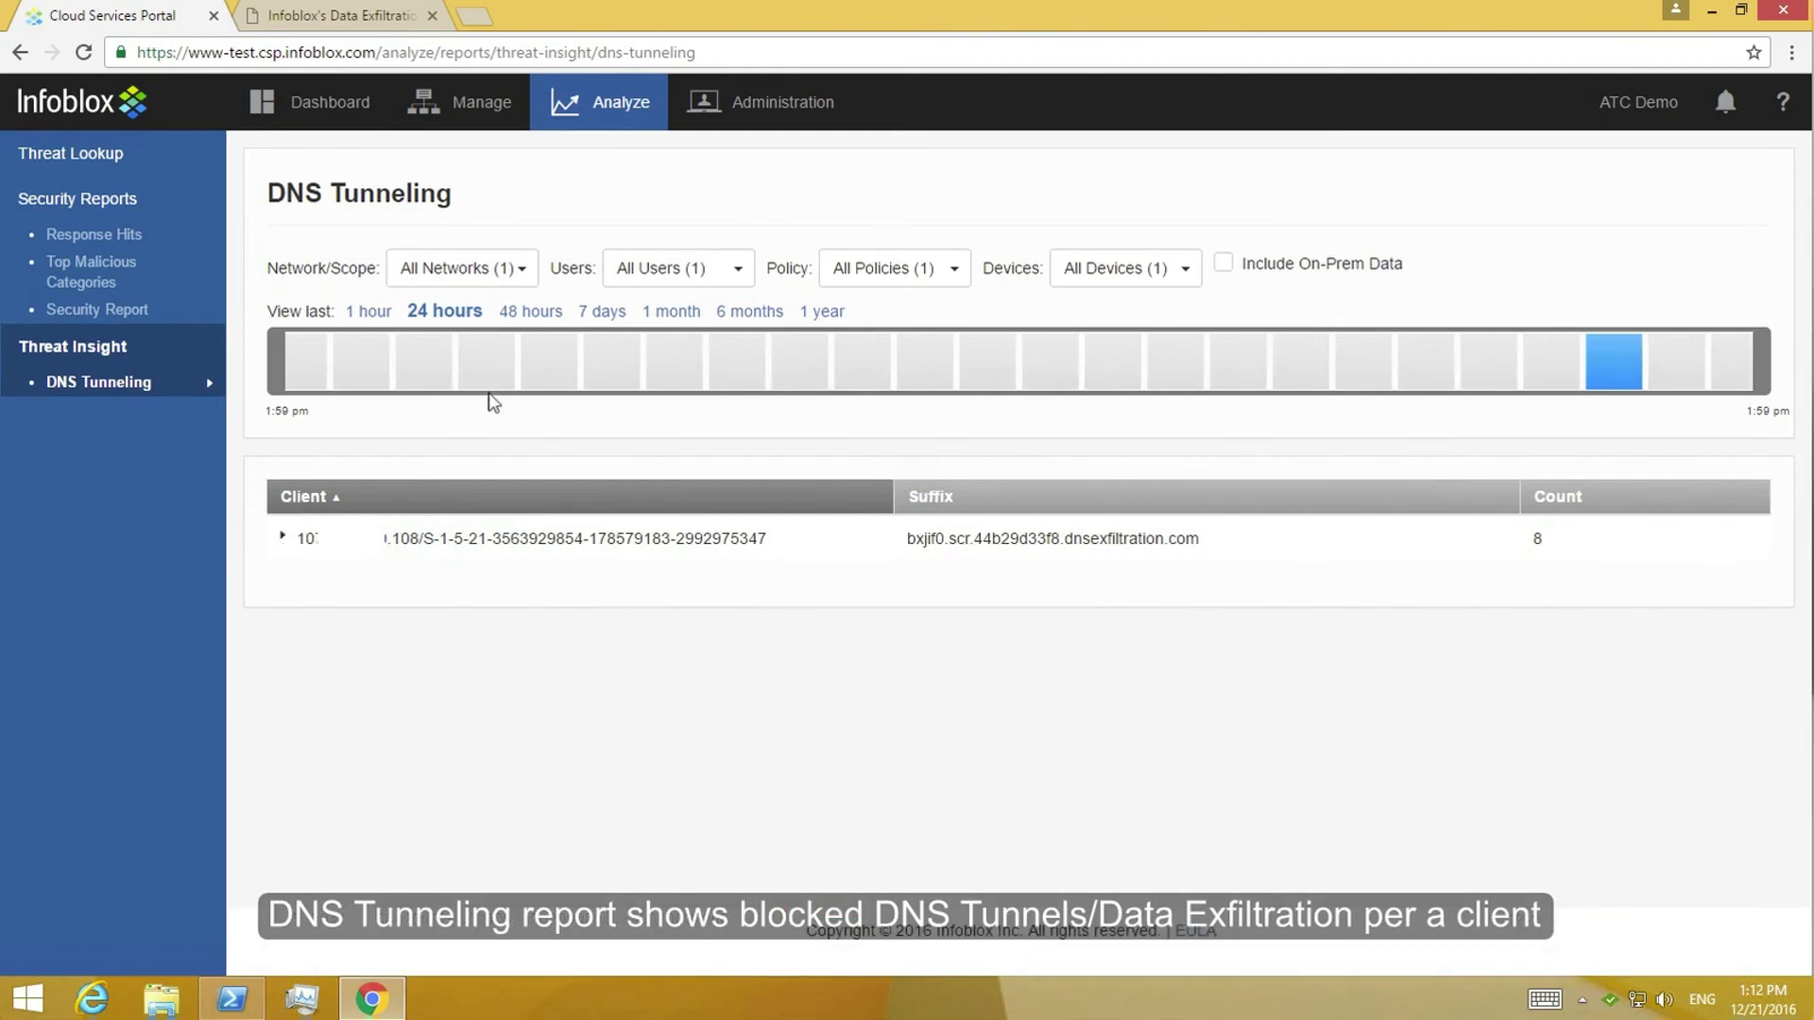
click(601, 314)
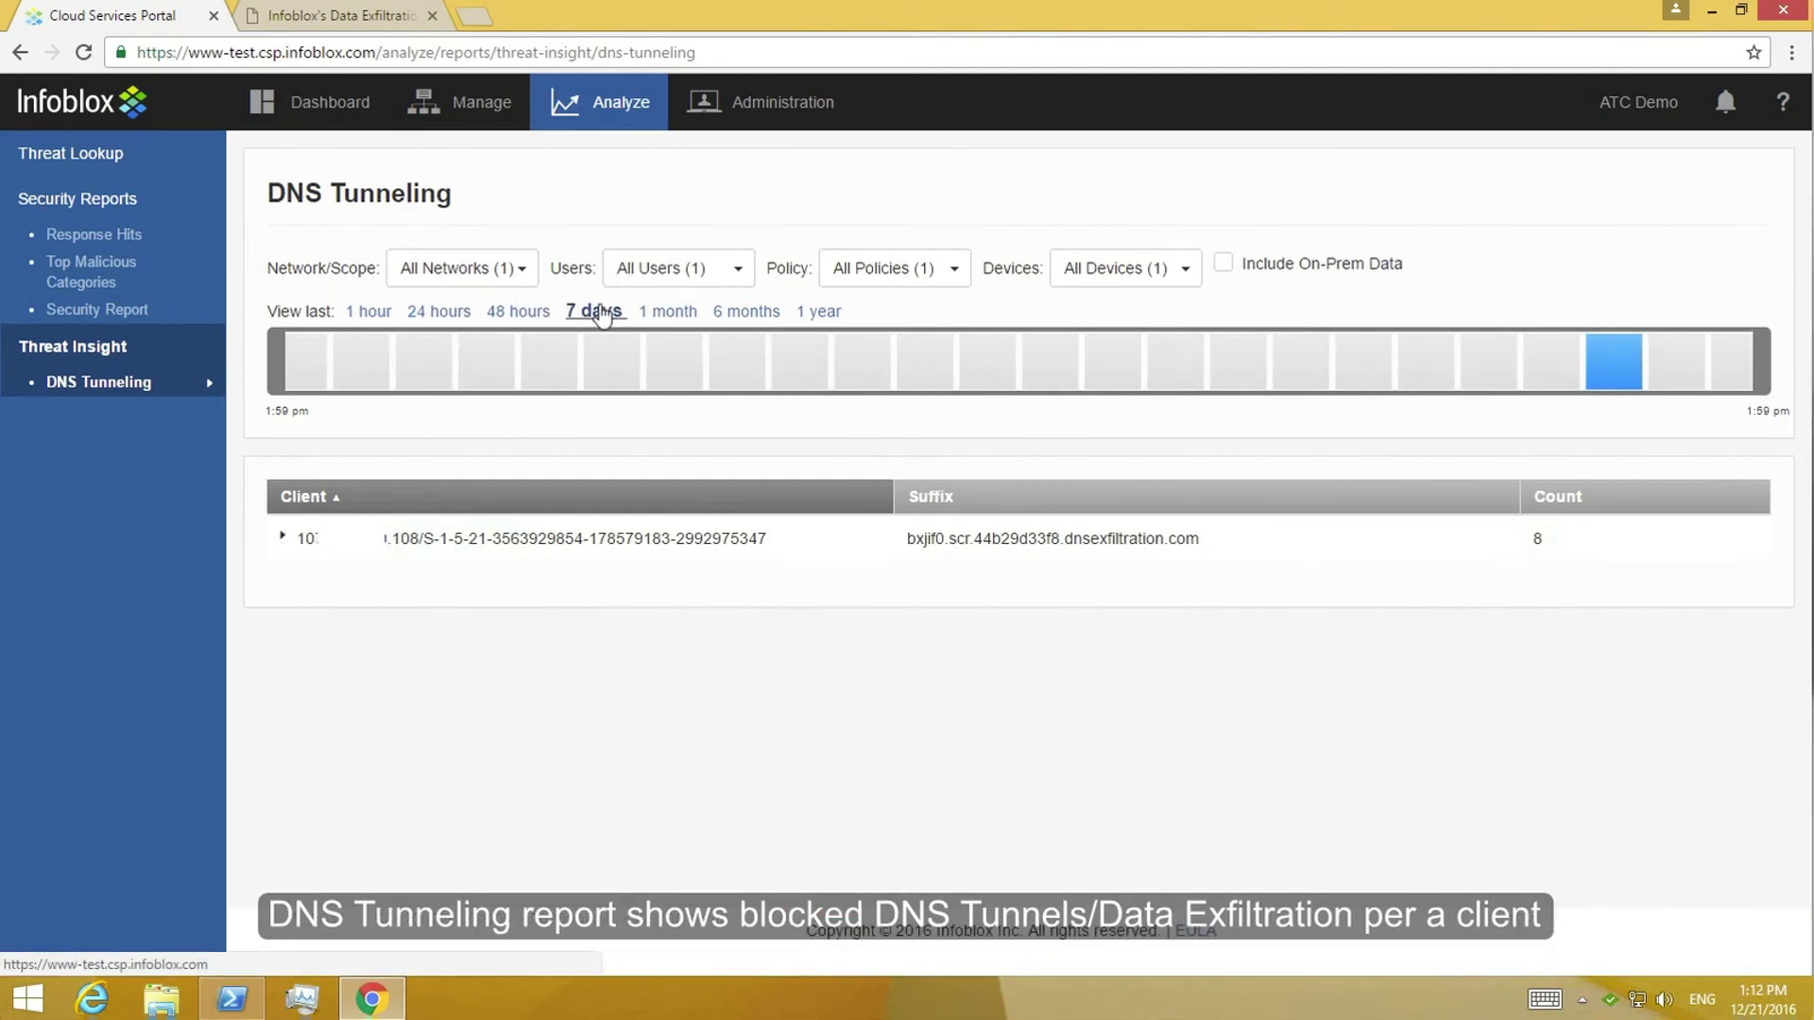